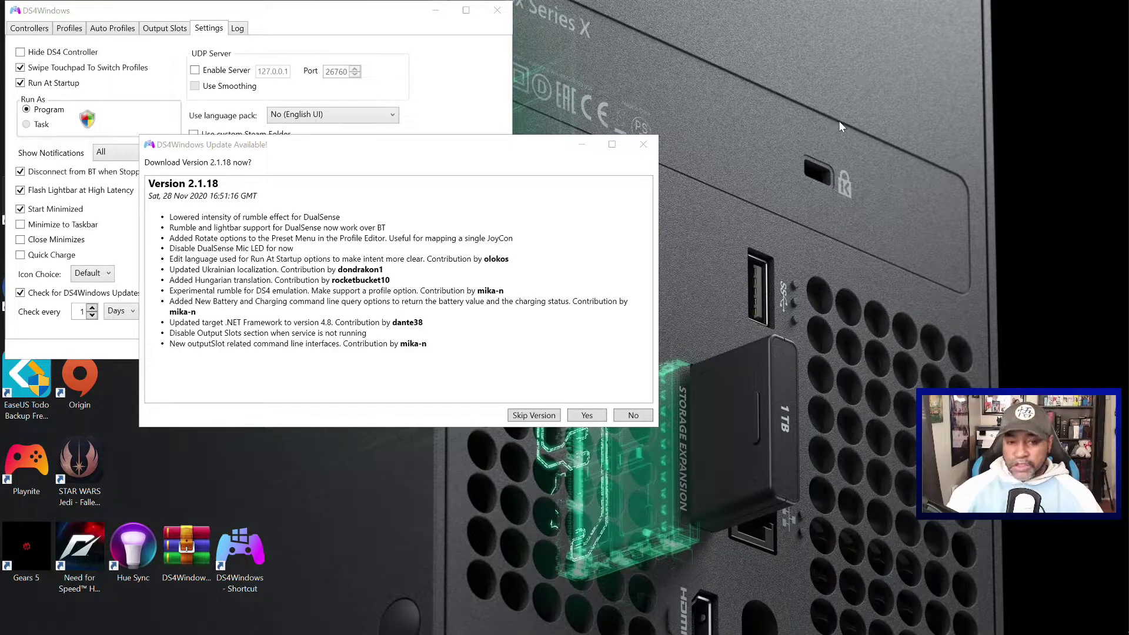
Dismiss the first prompt, re-check for updates, and accept downloading DS4Windows 2.1.18.
left_click(640, 414)
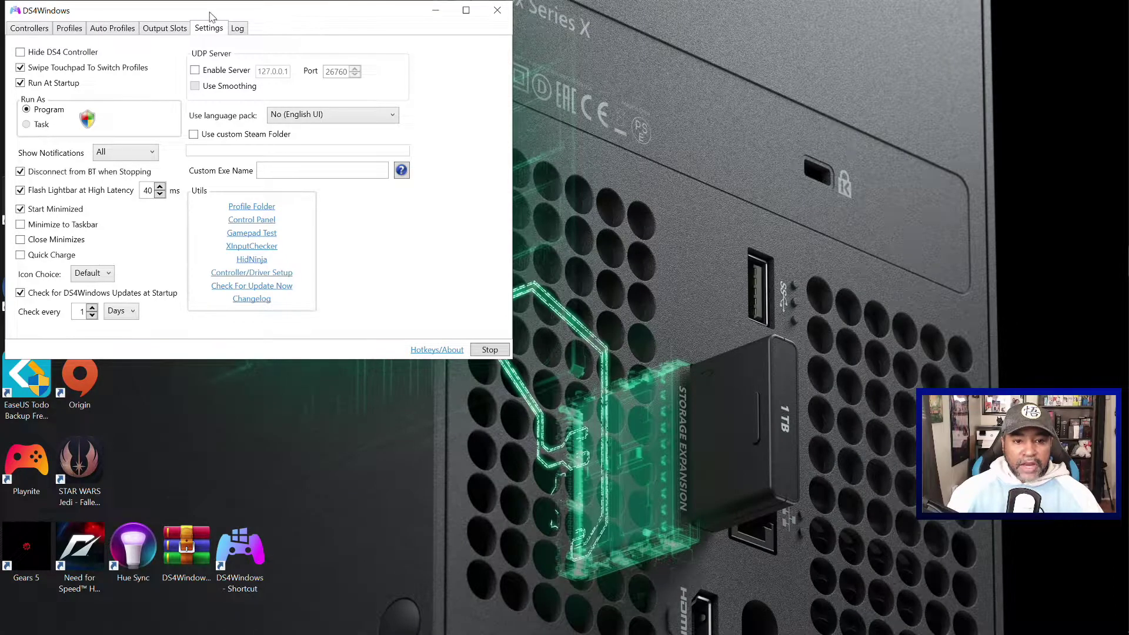
left_click(242, 287)
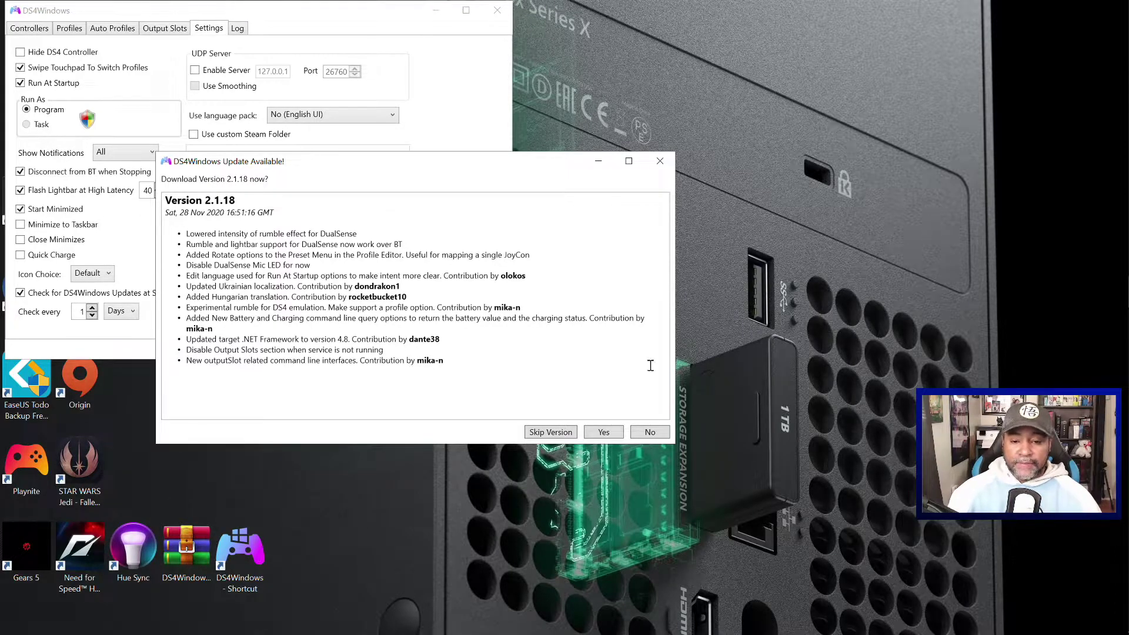
left_click(609, 436)
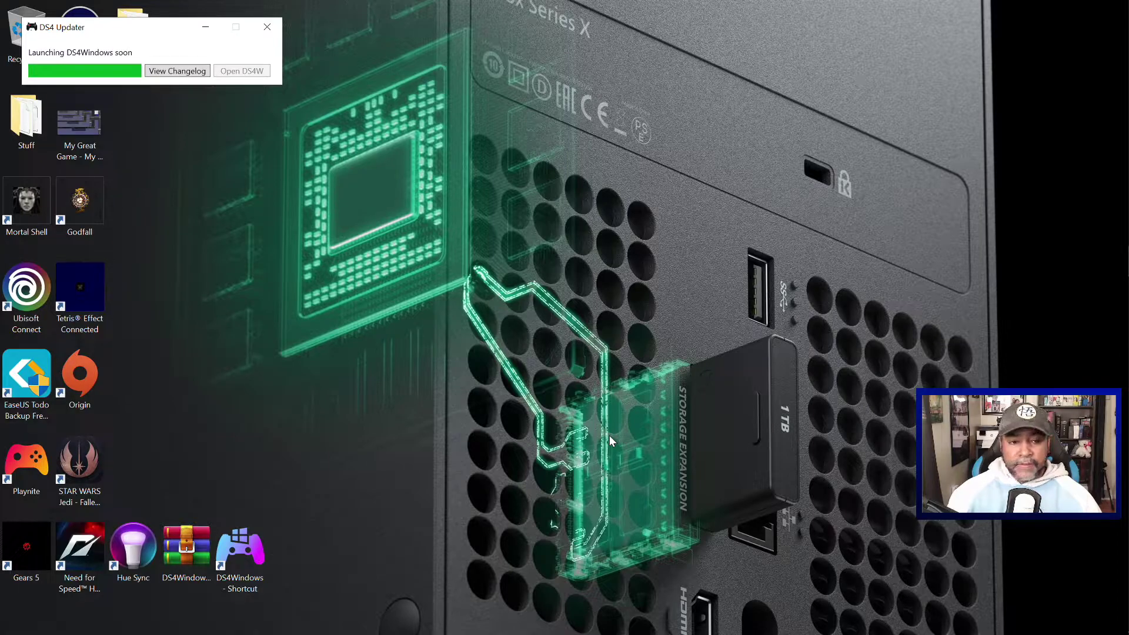
Open the DS4Windows changelog from the DS4 Updater window.
left_click(204, 72)
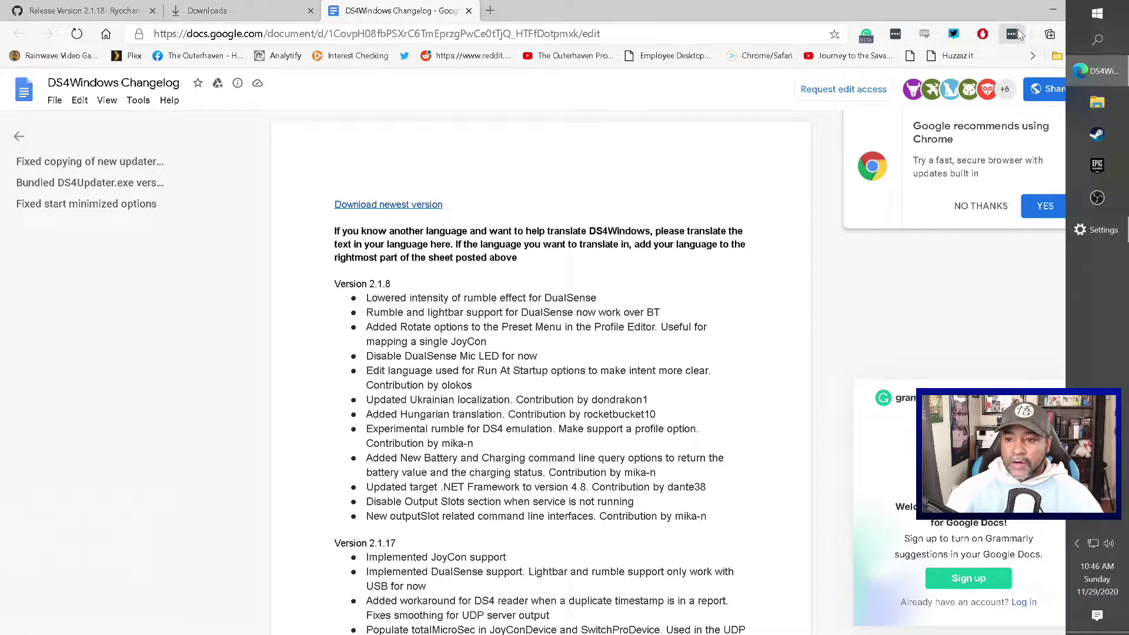
Minimize the browser, launch the updated DS4Windows, and confirm the DualSense shows over Bluetooth at 90%.
left_click(1049, 15)
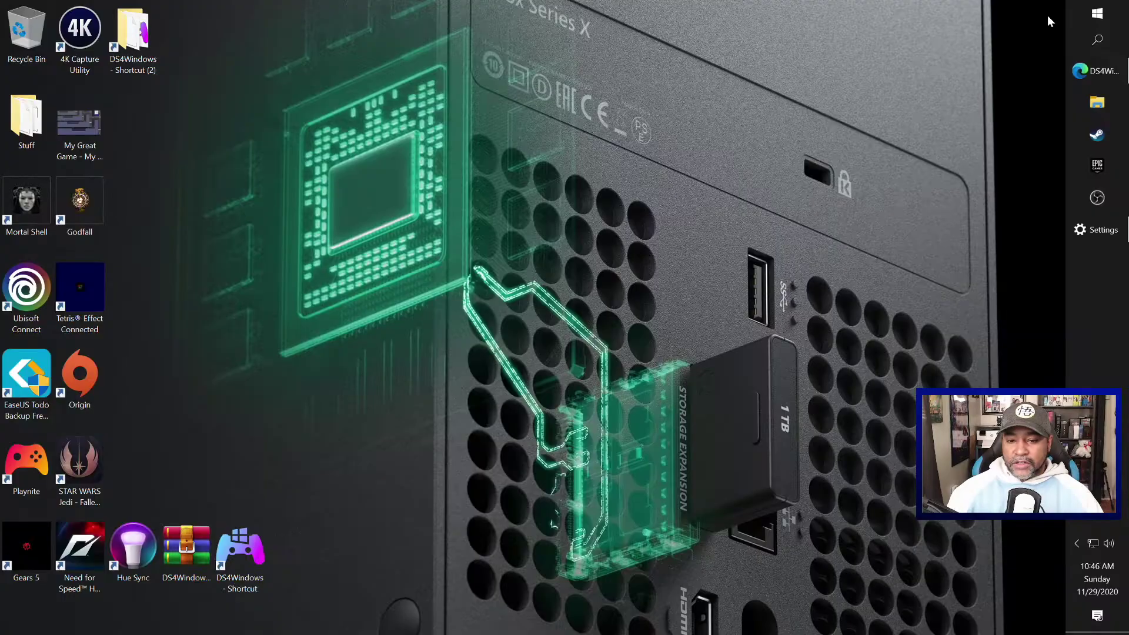
double_click(257, 554)
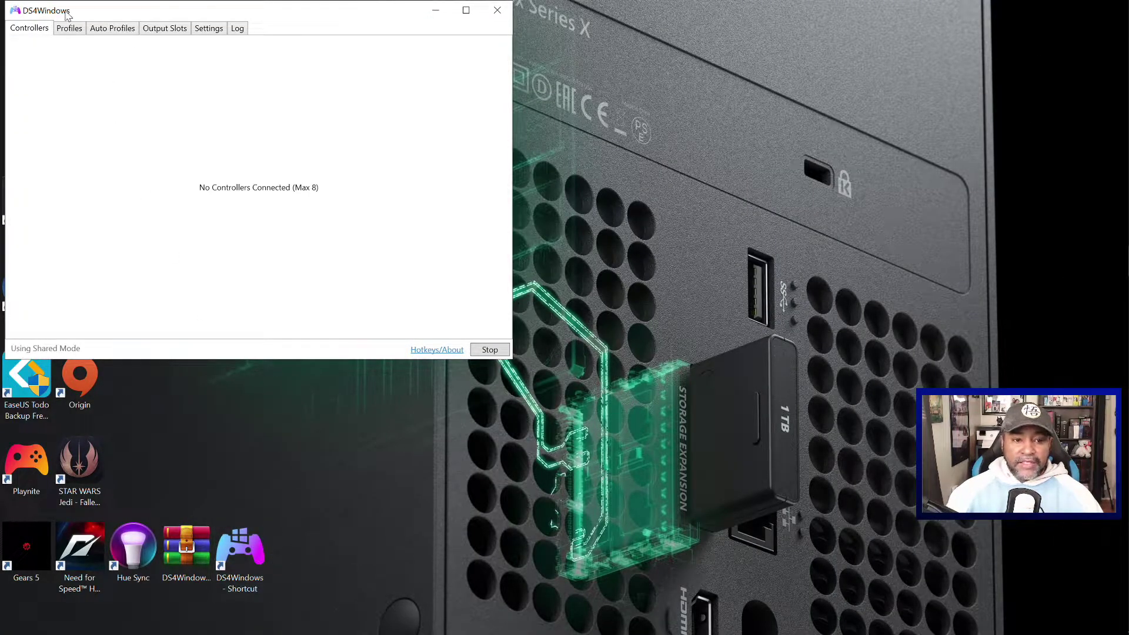
left_click(211, 30)
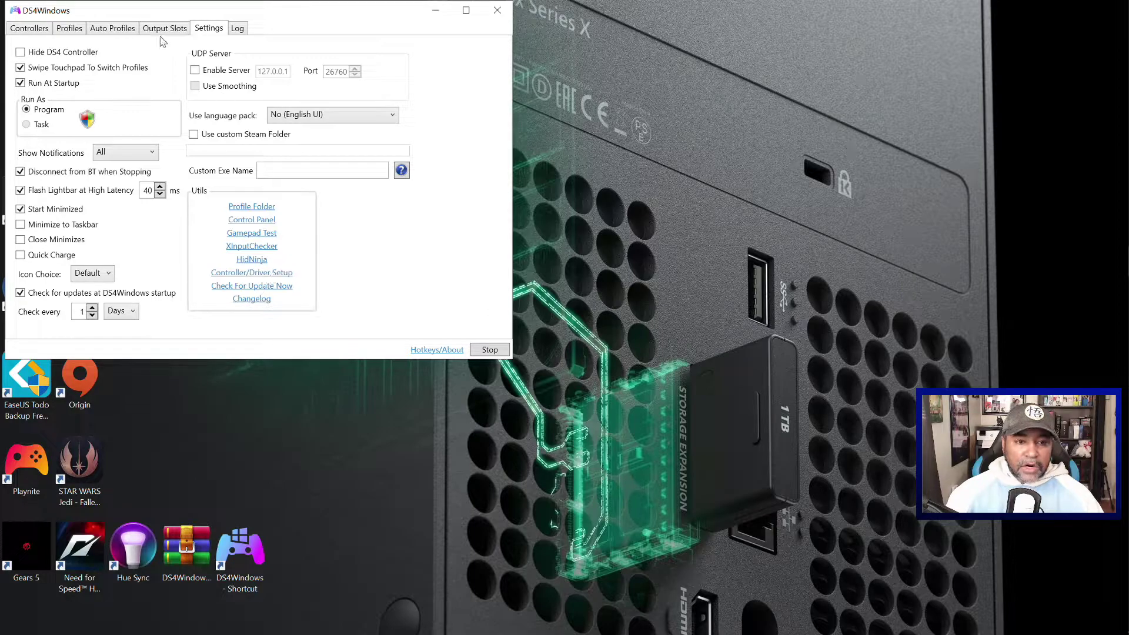
left_click(50, 28)
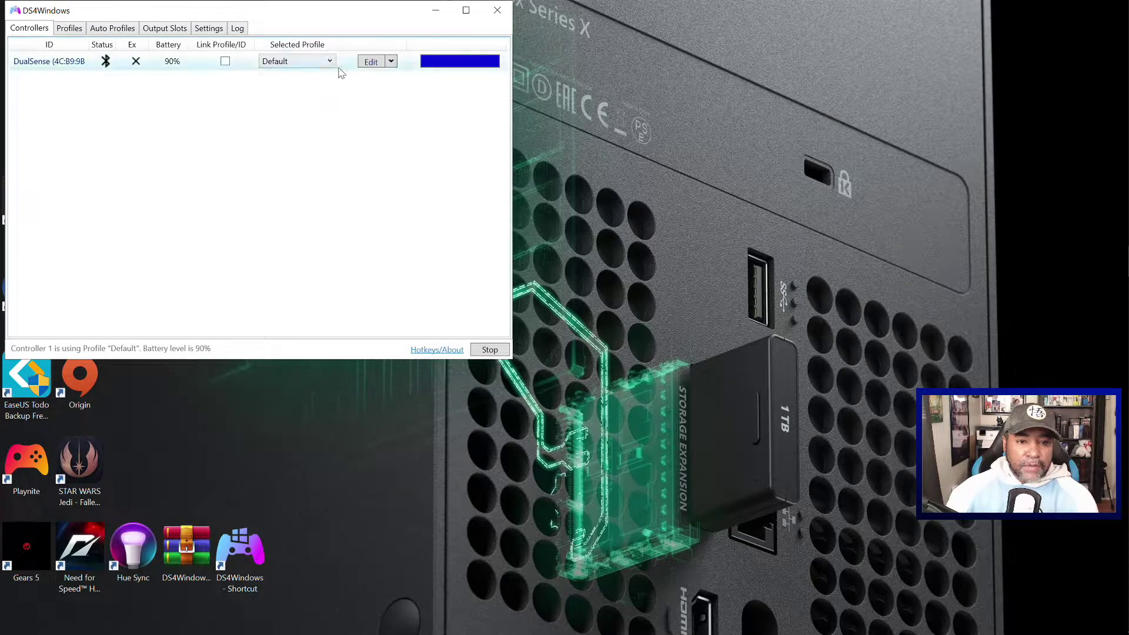
Edit the Default profile with Controller Readings and the Other options shown.
left_click(371, 62)
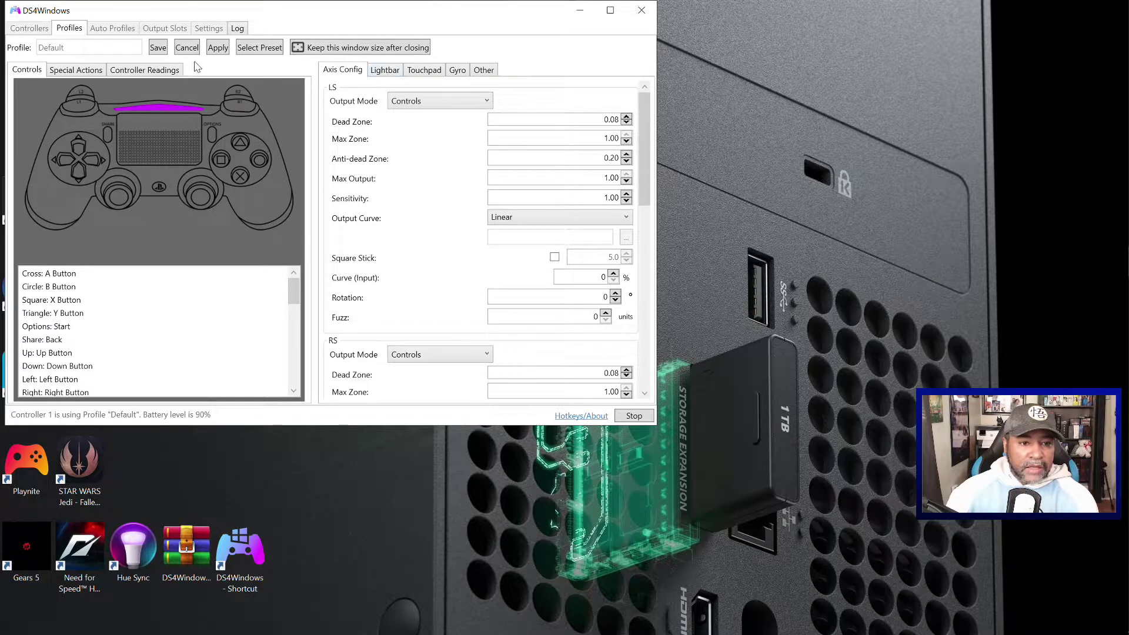
left_click(171, 71)
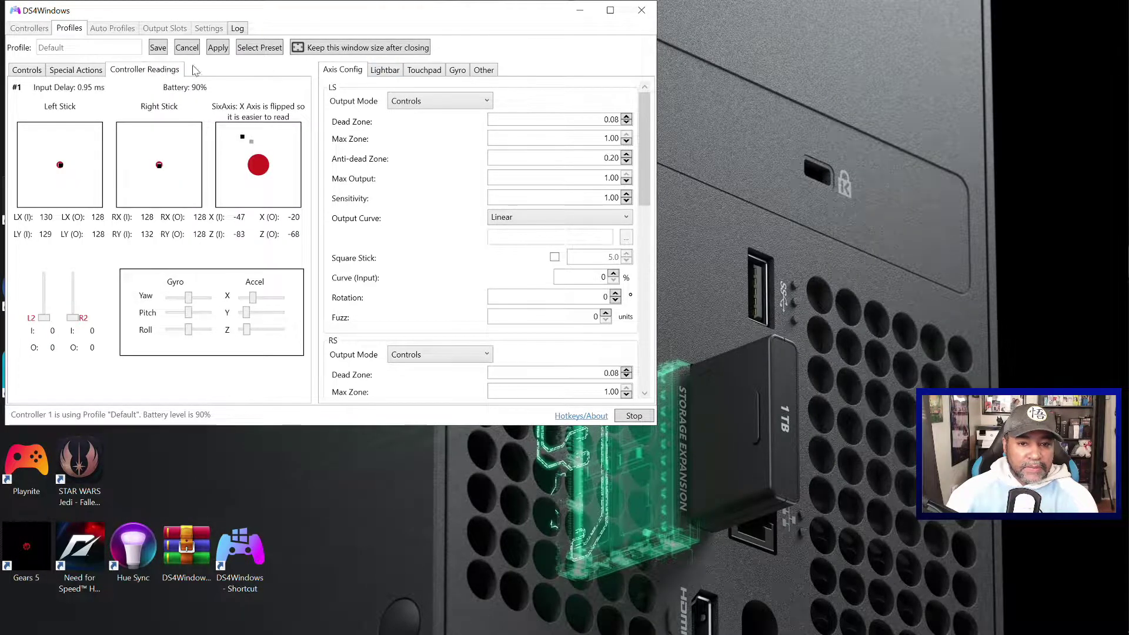
left_click(484, 71)
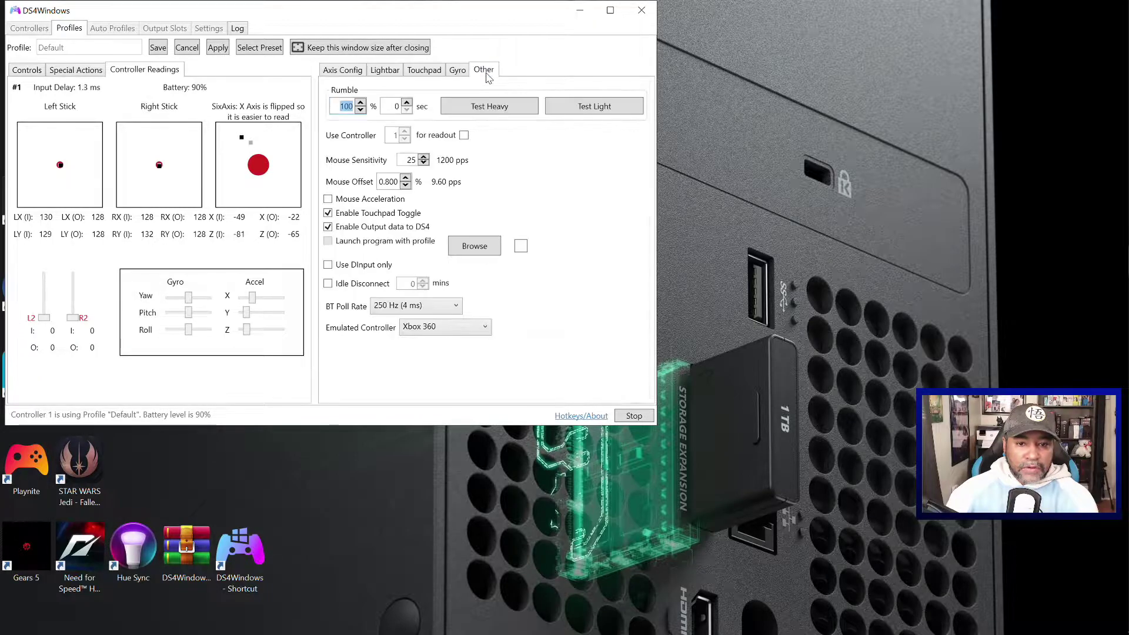
Run and stop the heavy and light rumble tests on the DualSense.
left_click(481, 103)
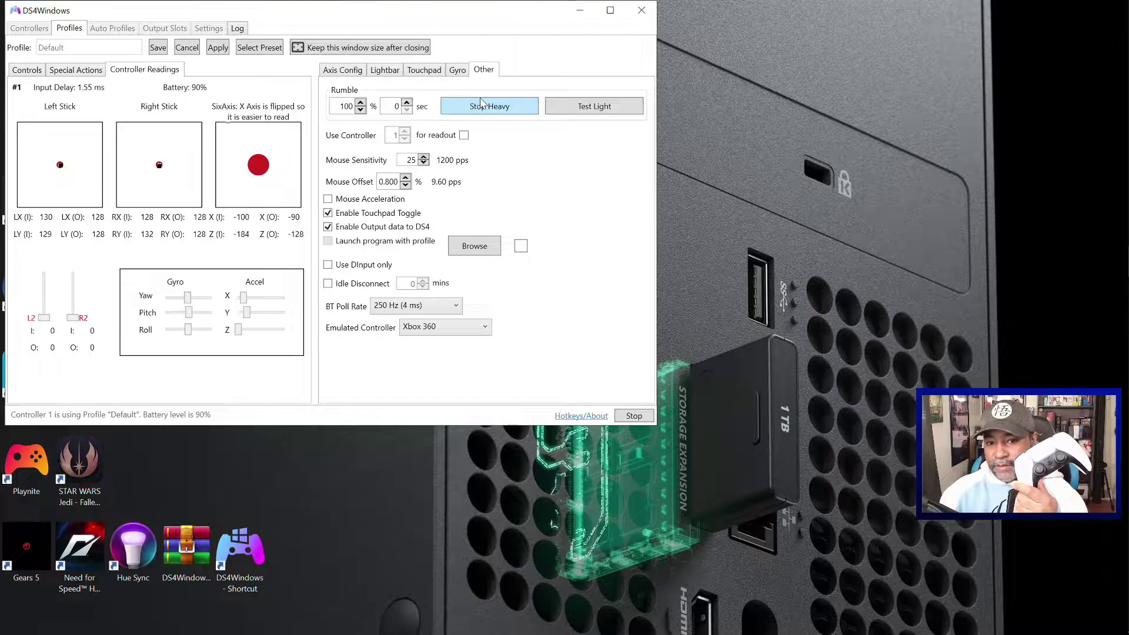
left_click(481, 103)
left_click(568, 106)
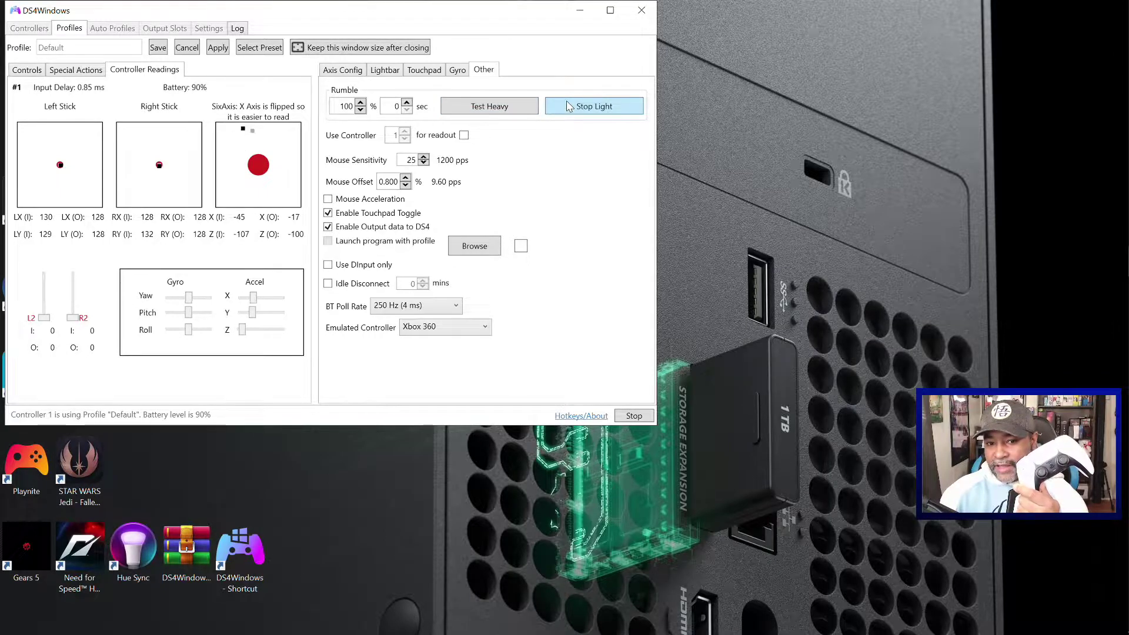
left_click(568, 103)
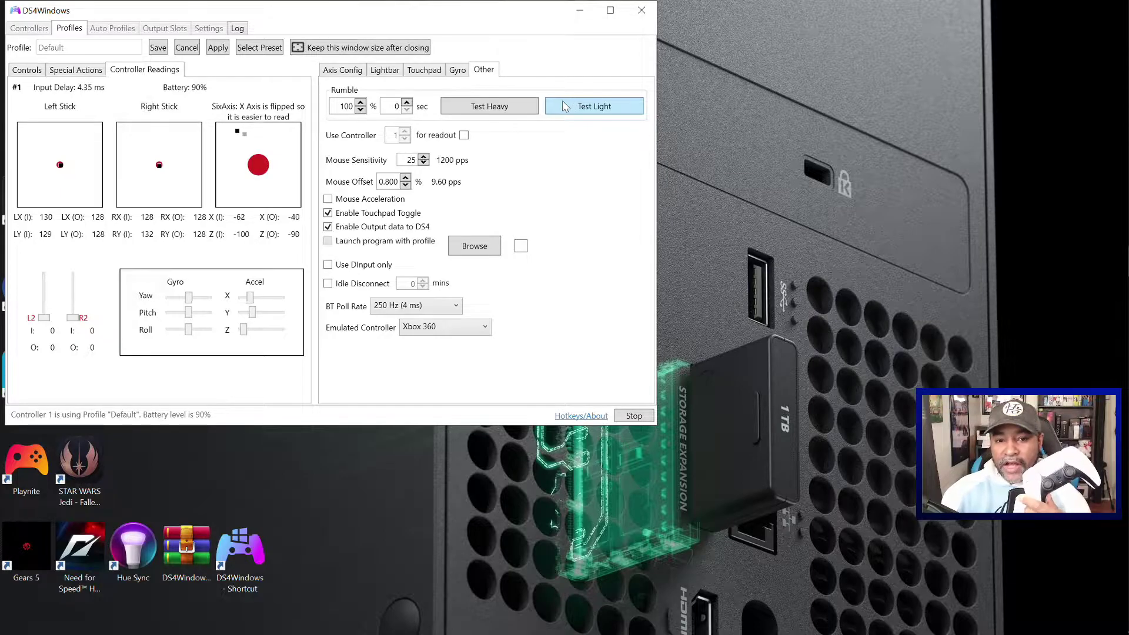
Lower the lightbar's red and blue levels and set it to flash at 50%.
left_click(383, 70)
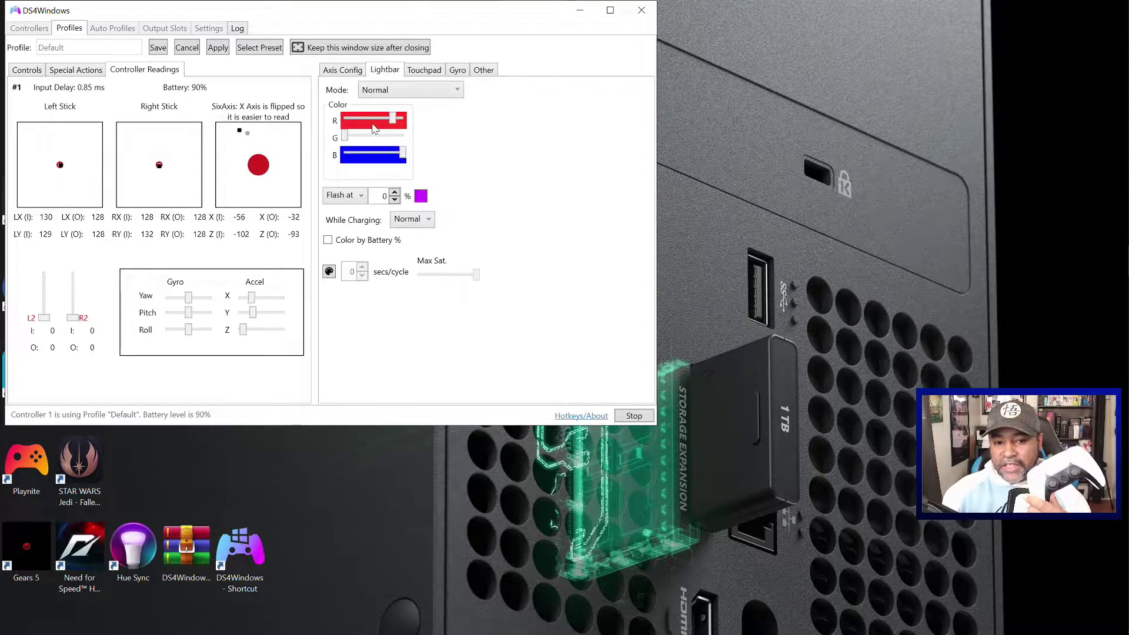
mouse_move(395, 122)
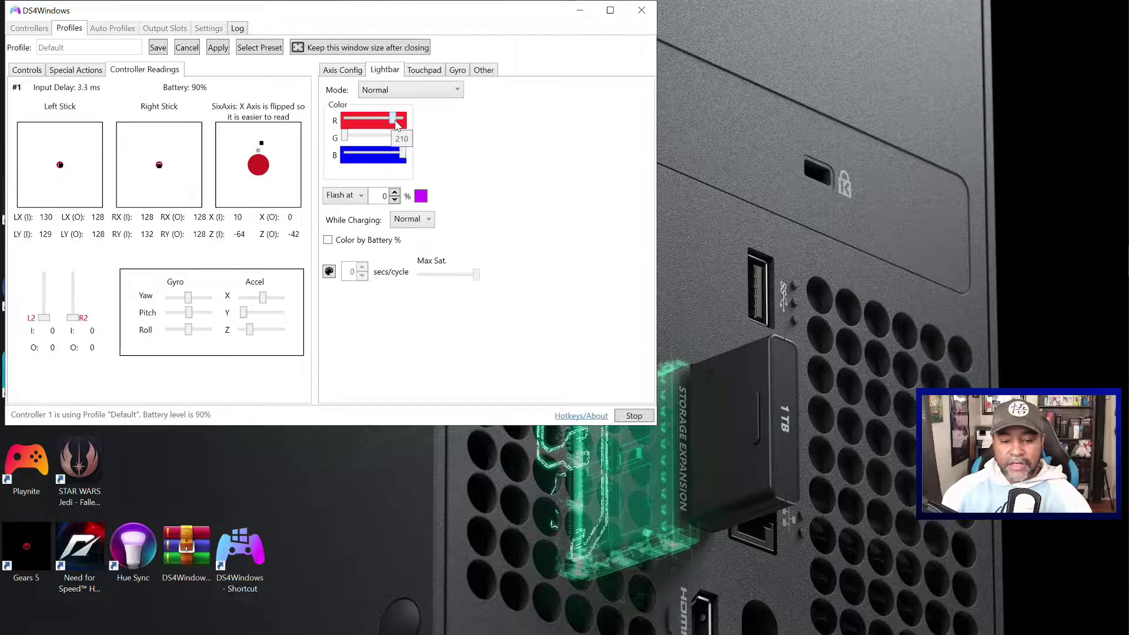
left_click_drag(396, 121, 361, 125)
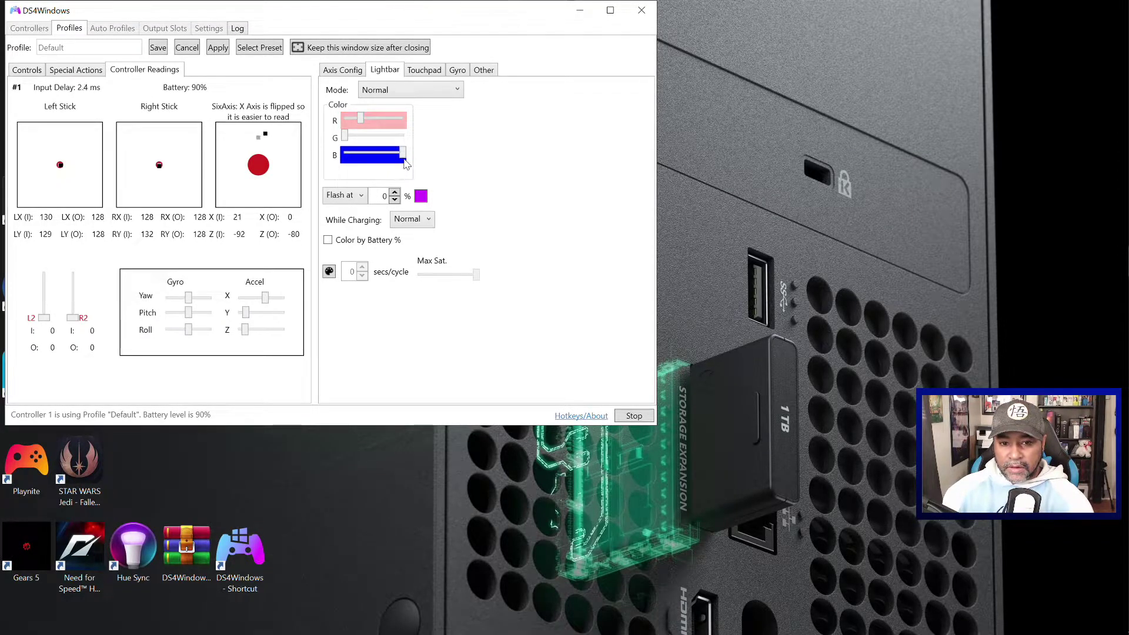
left_click_drag(405, 156, 368, 154)
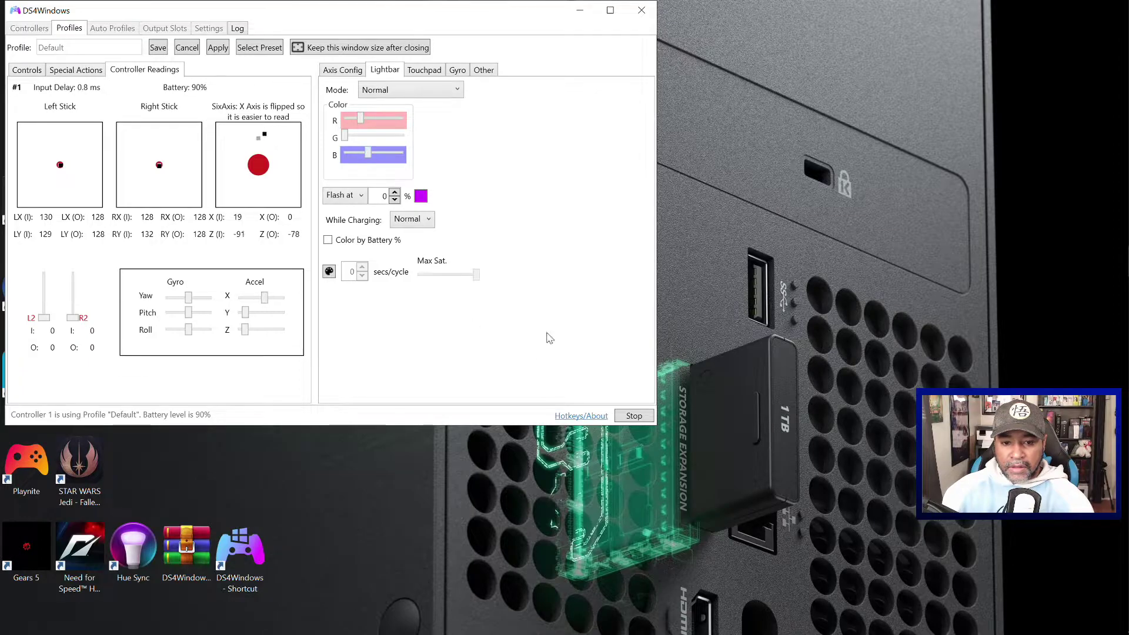
left_click(344, 197)
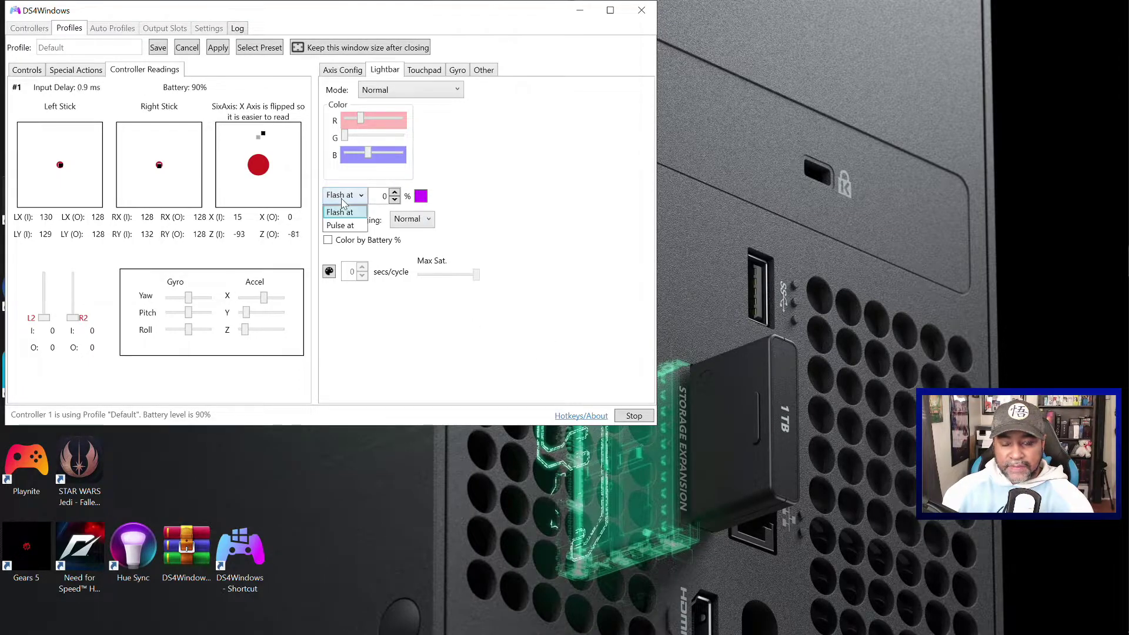
left_click(393, 192)
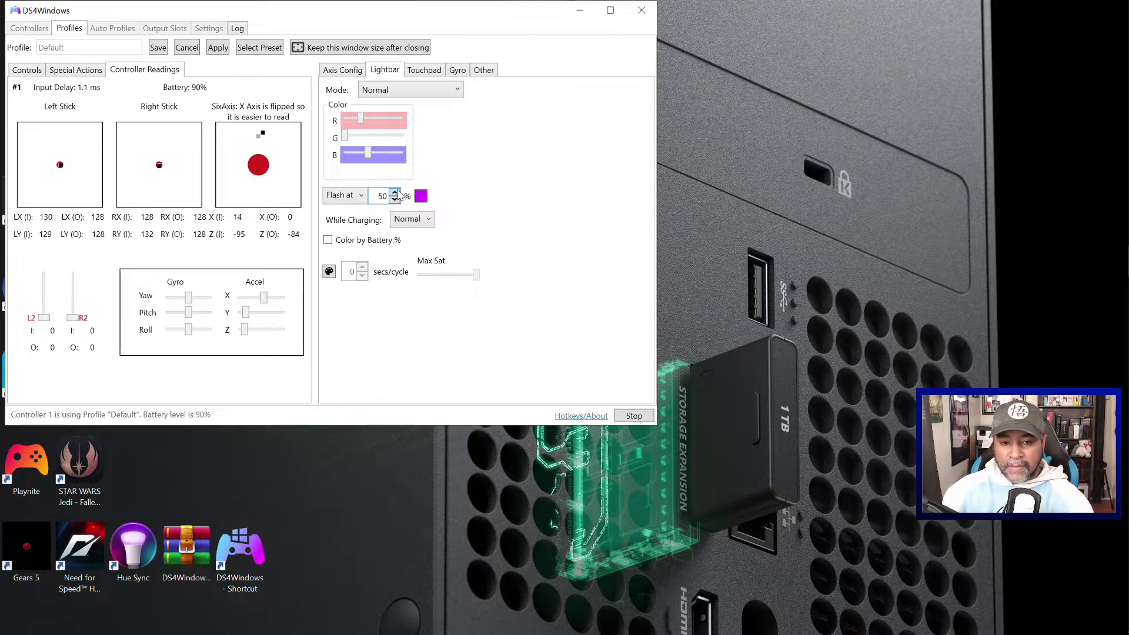
Pick a deep red, #FFC10E0E, in the flash colour picker.
left_click(421, 196)
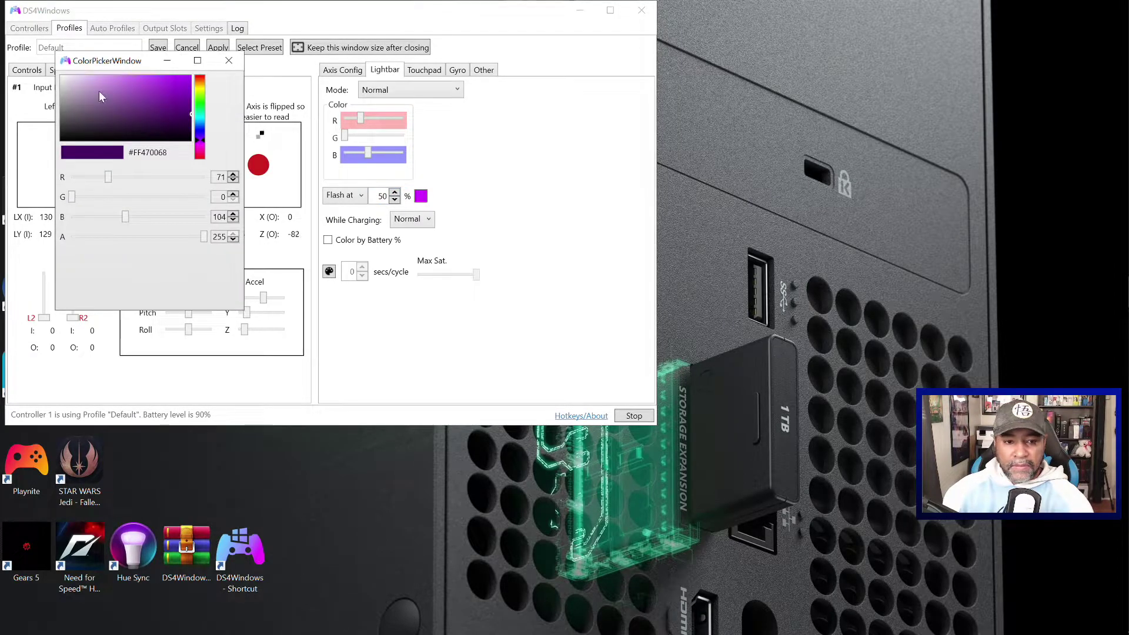
left_click(87, 84)
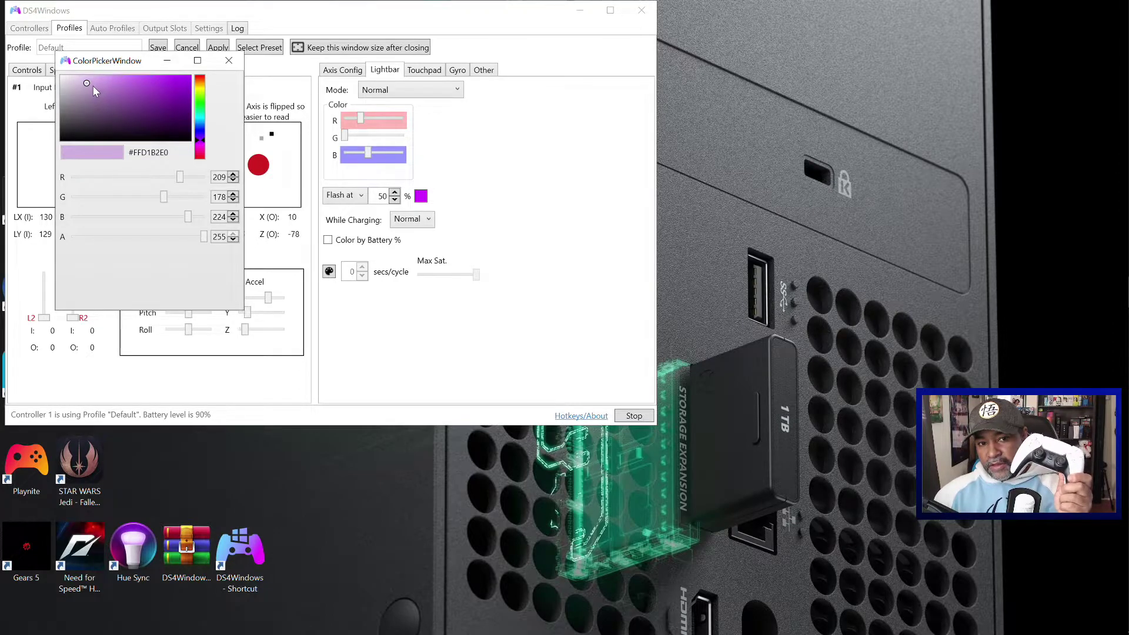
left_click(167, 104)
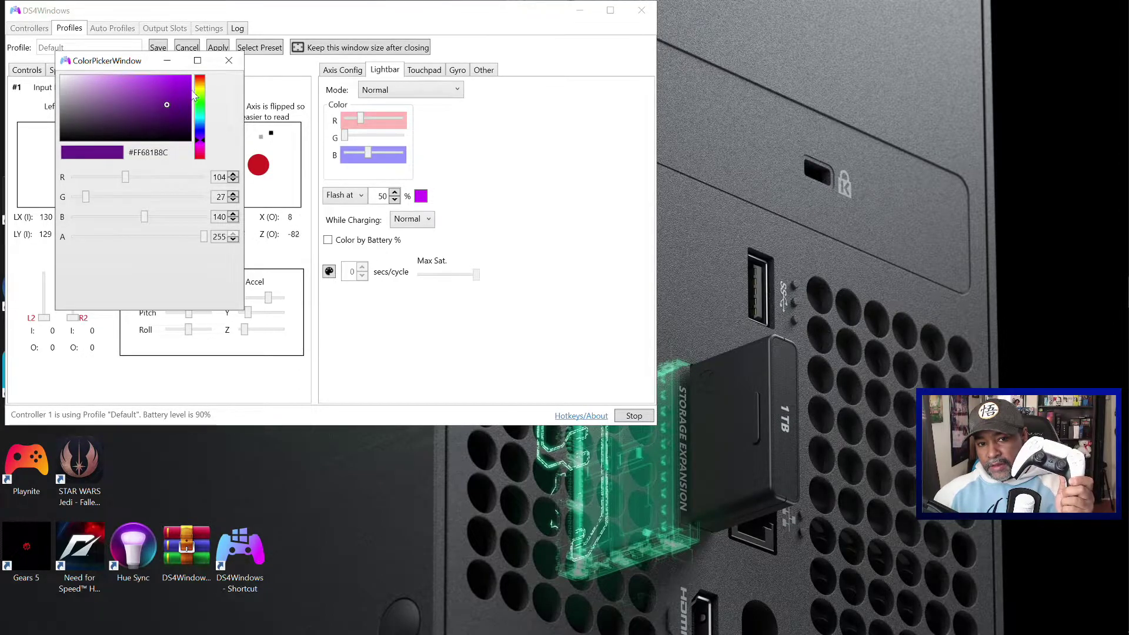
left_click(201, 83)
left_click(174, 94)
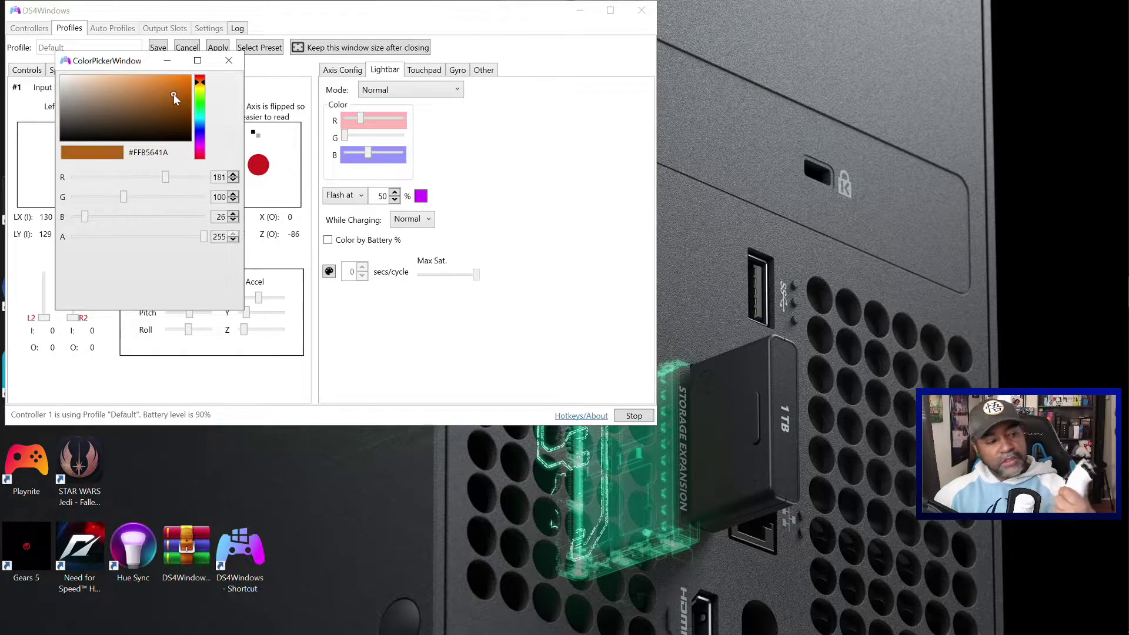
left_click(201, 159)
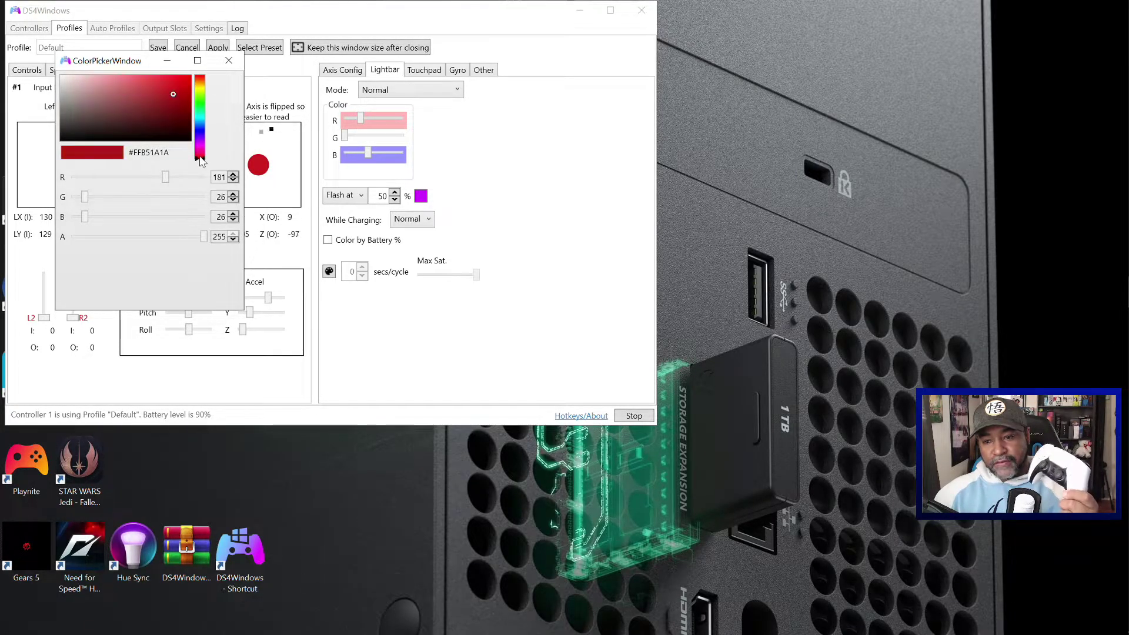
left_click(183, 91)
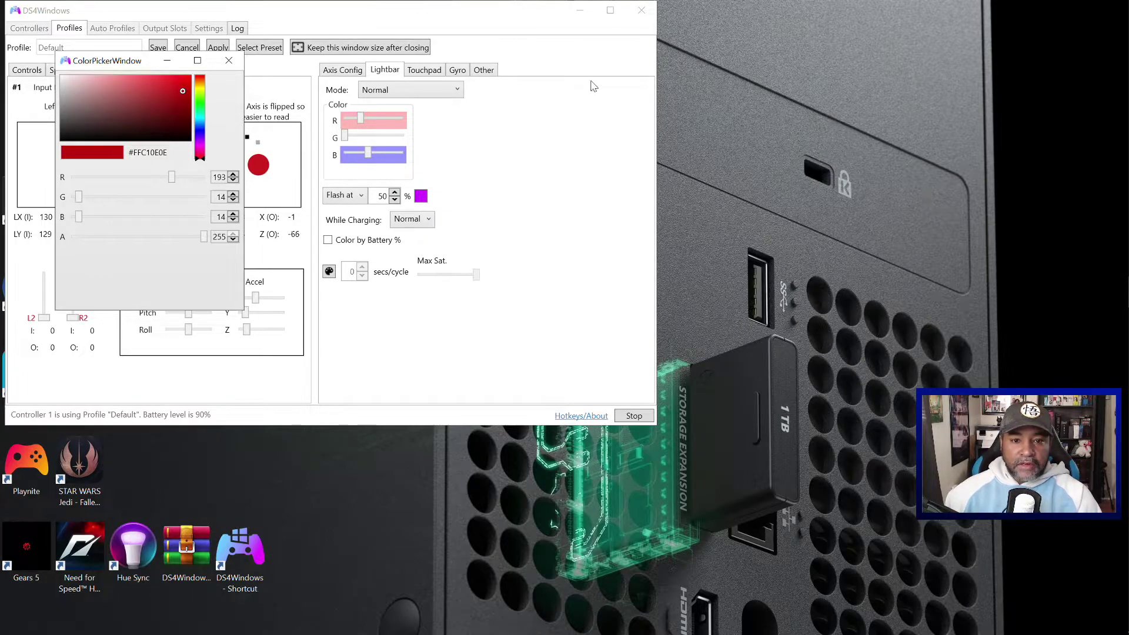
Bring up and dismiss the Windows overview of open windows.
left_click(710, 81)
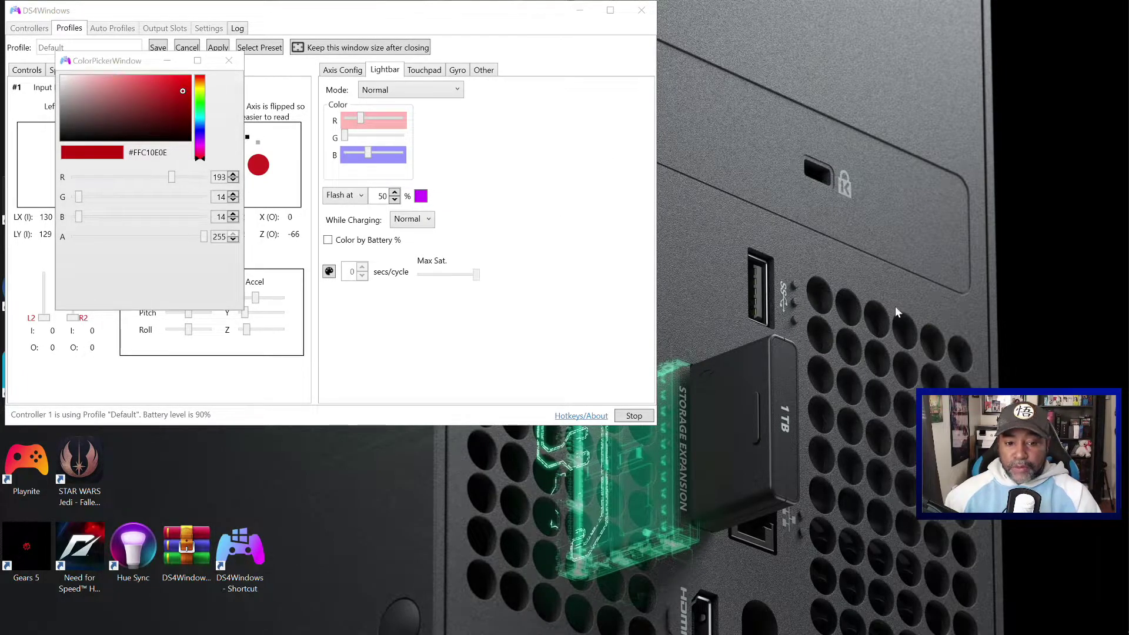
key("super+Tab")
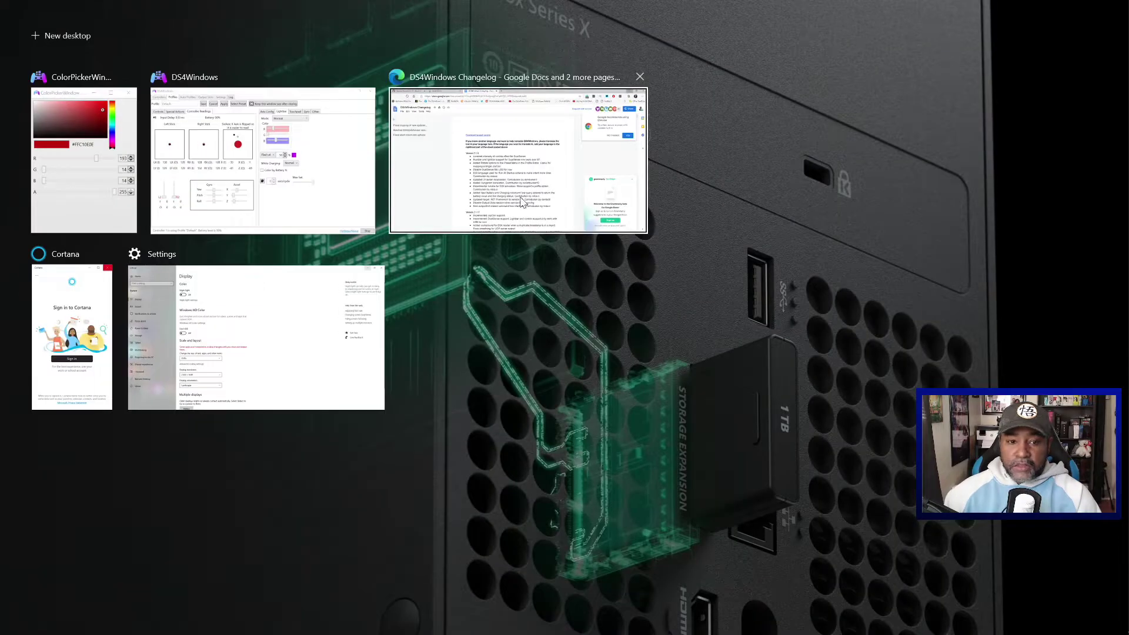
left_click(940, 310)
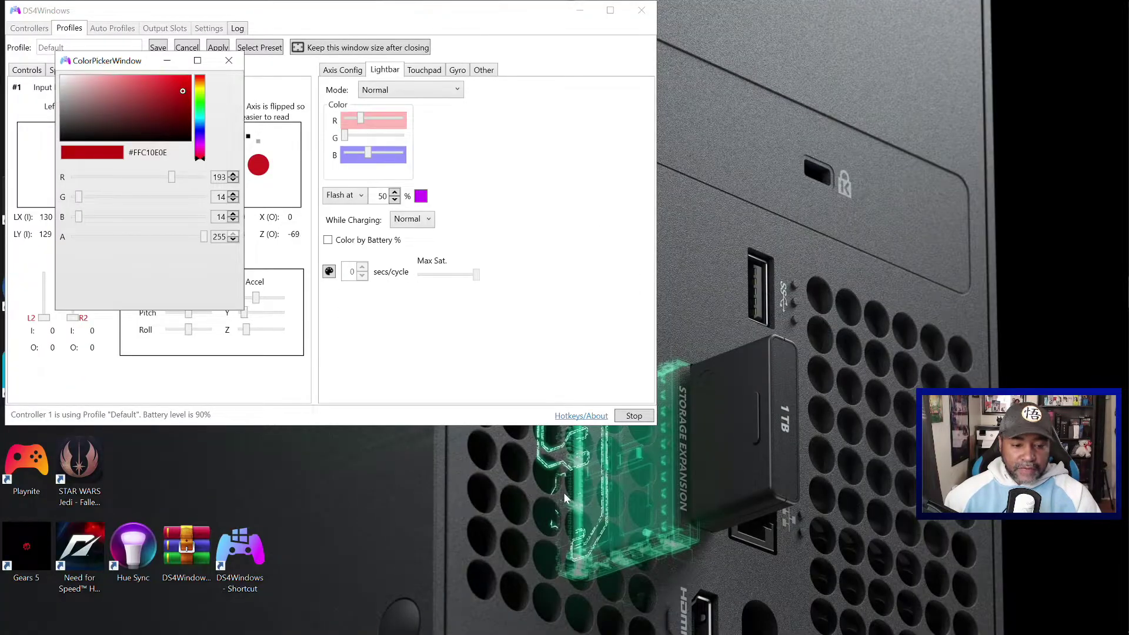
left_click(501, 452)
key("super")
key("super")
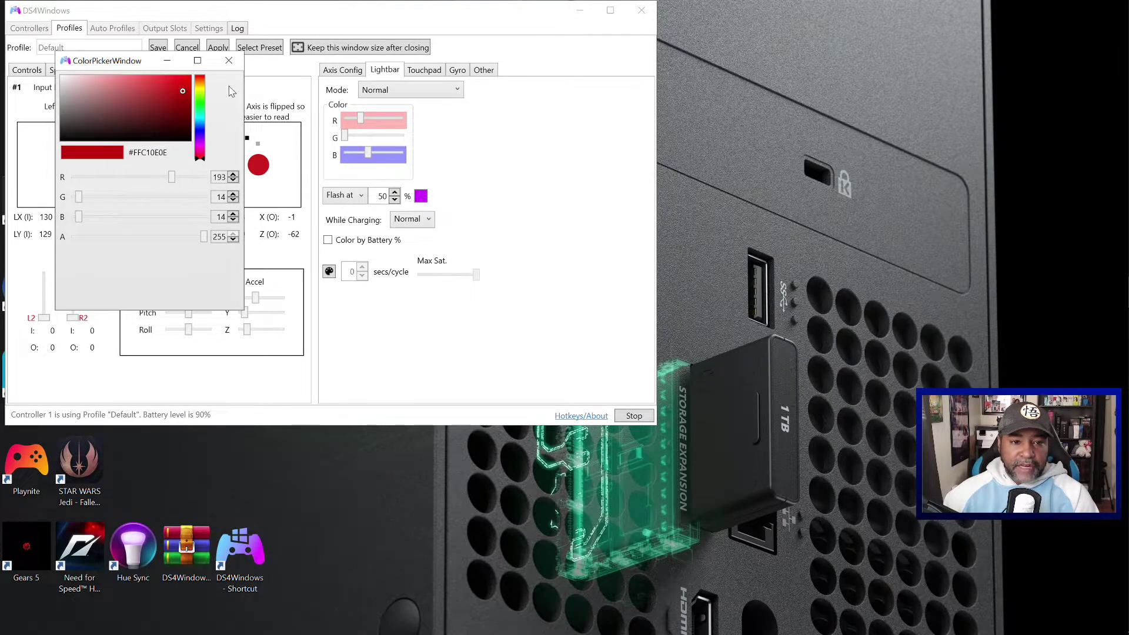
Close the colour picker to apply red as the flash colour, then minimize the settings window.
left_click(229, 60)
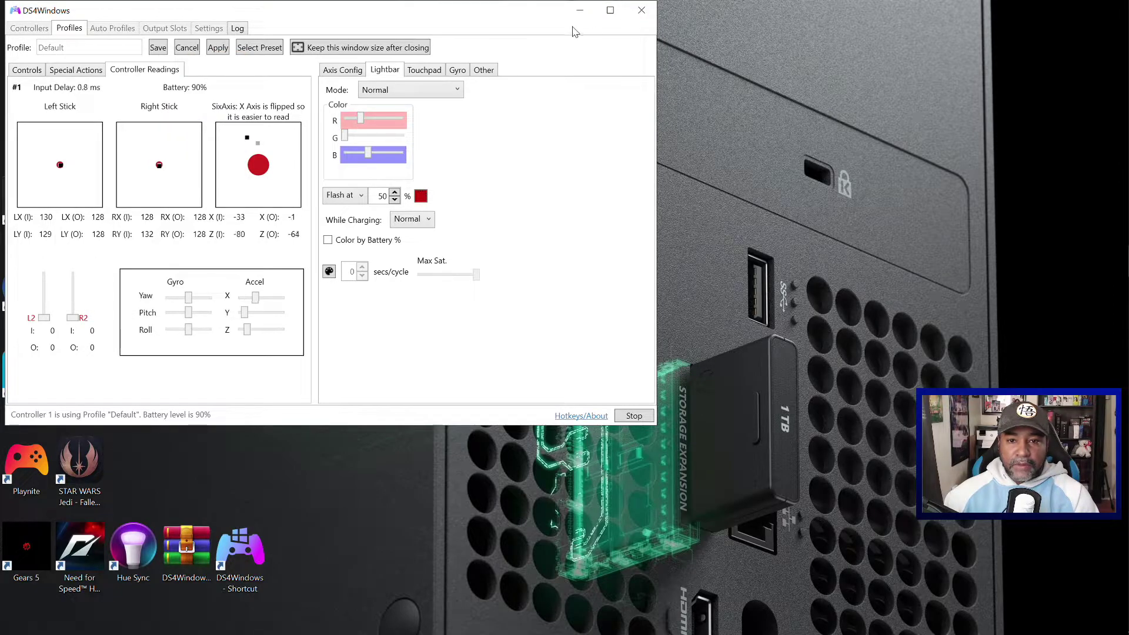
left_click(580, 10)
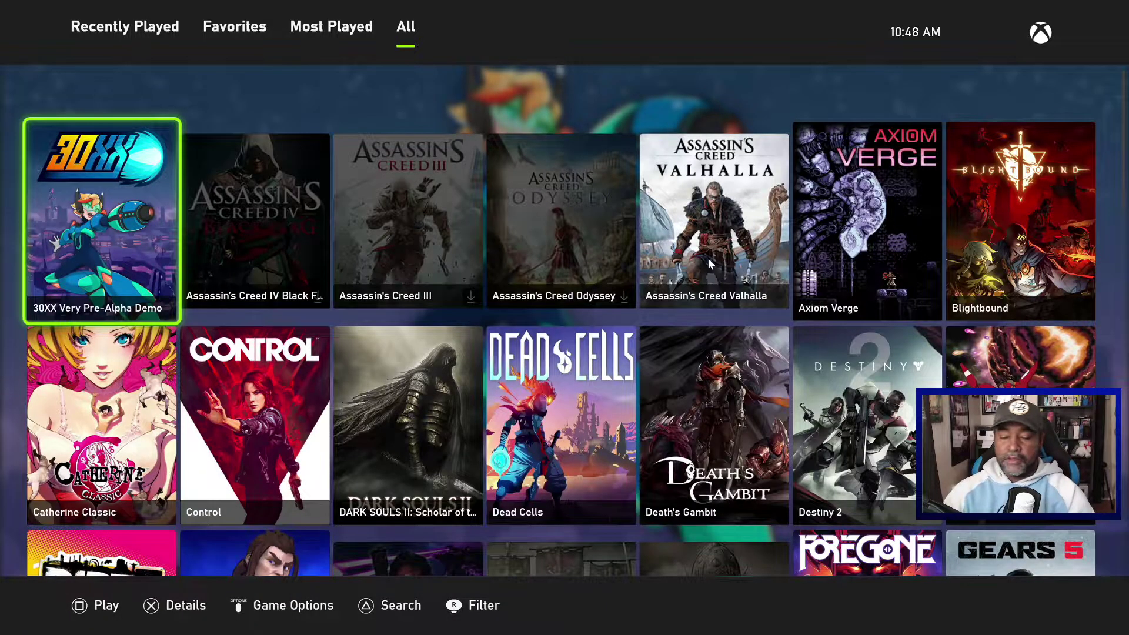
Browse the All library grid past Hotshot Racing and Resident Evil 4.
key("Right")
key("Right")
key("Right")
key("Right")
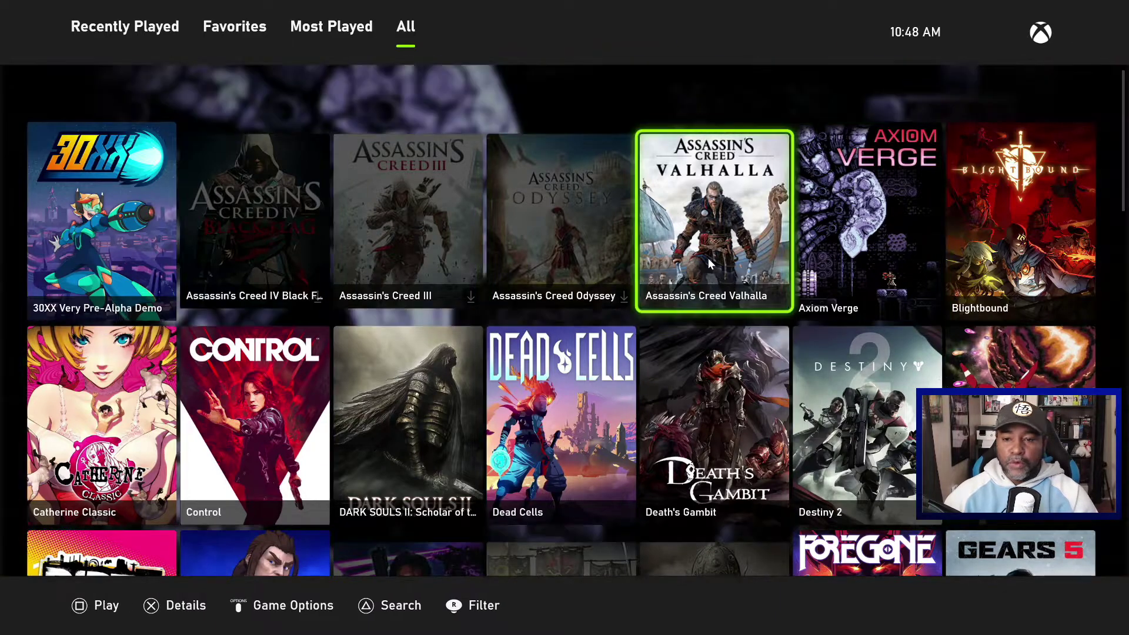
key("Down")
key("Left")
key("Left")
key("Down")
key("Down")
key("Right")
key("Right")
key("Right")
key("Left")
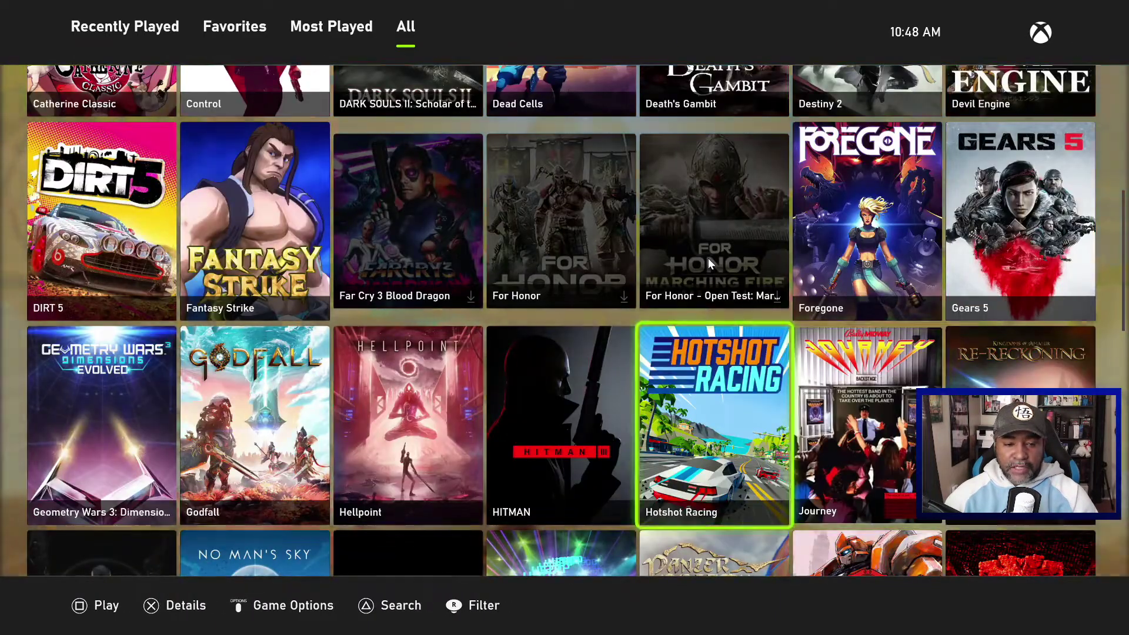
key("Left")
key("Left")
key("Down")
key("Right")
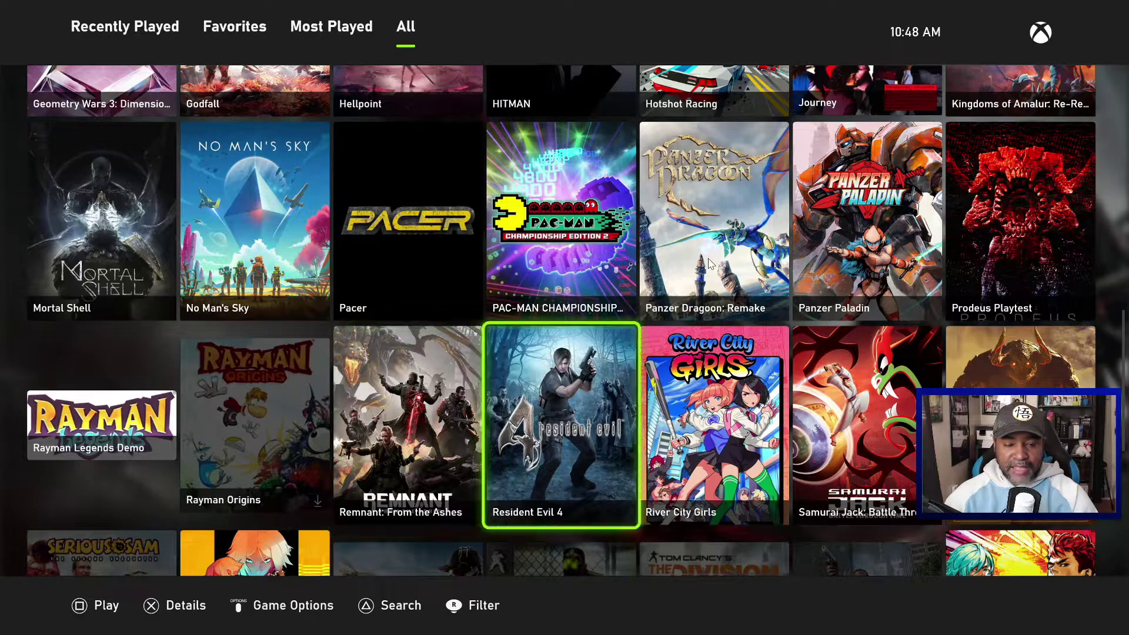
key("Right")
key("Up")
key("Up")
key("Up")
key("Up")
key("Up")
key("Up")
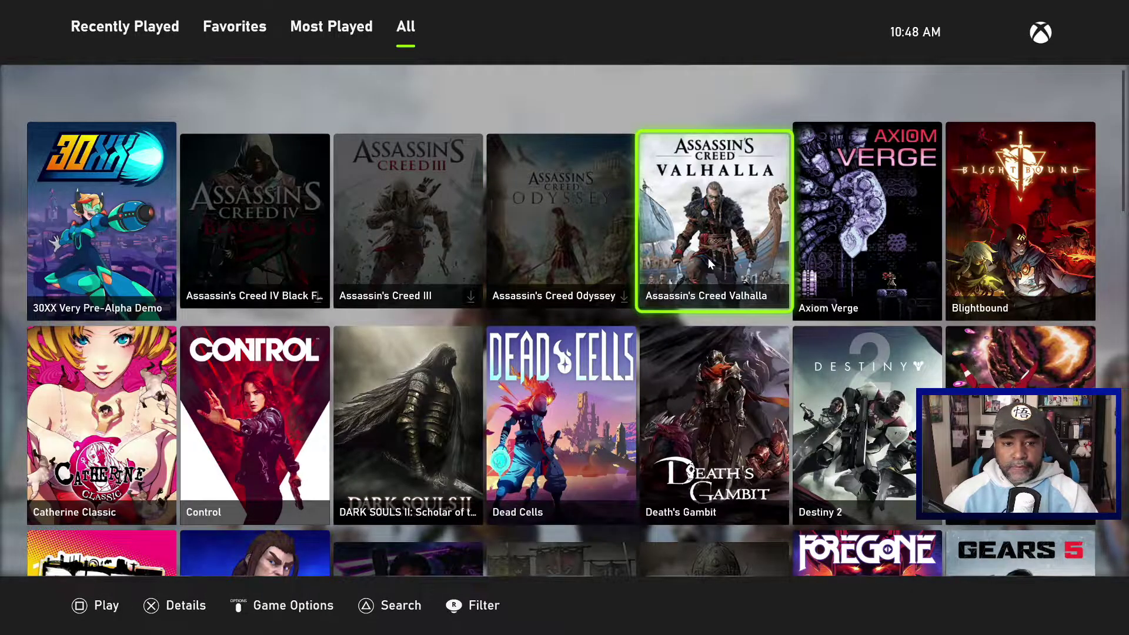
Move down to Mortal Shell and open its details to launch the game.
key("Left")
key("Left")
key("Left")
key("Right")
key("Right")
key("Right")
key("Right")
key("Right")
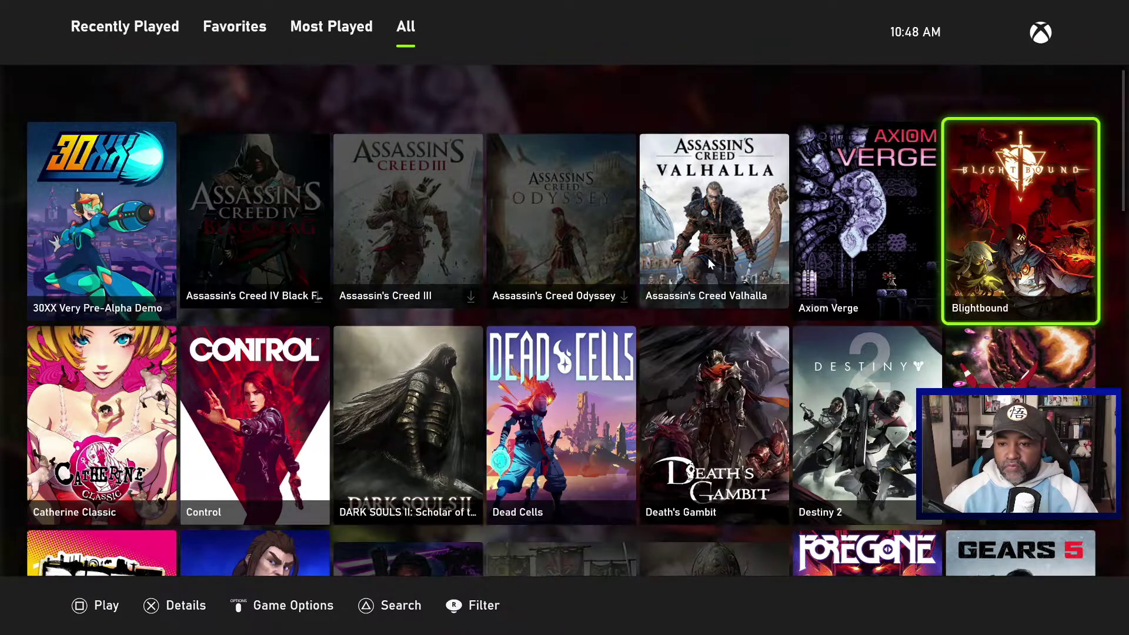
key("Down")
key("Down")
key("Down")
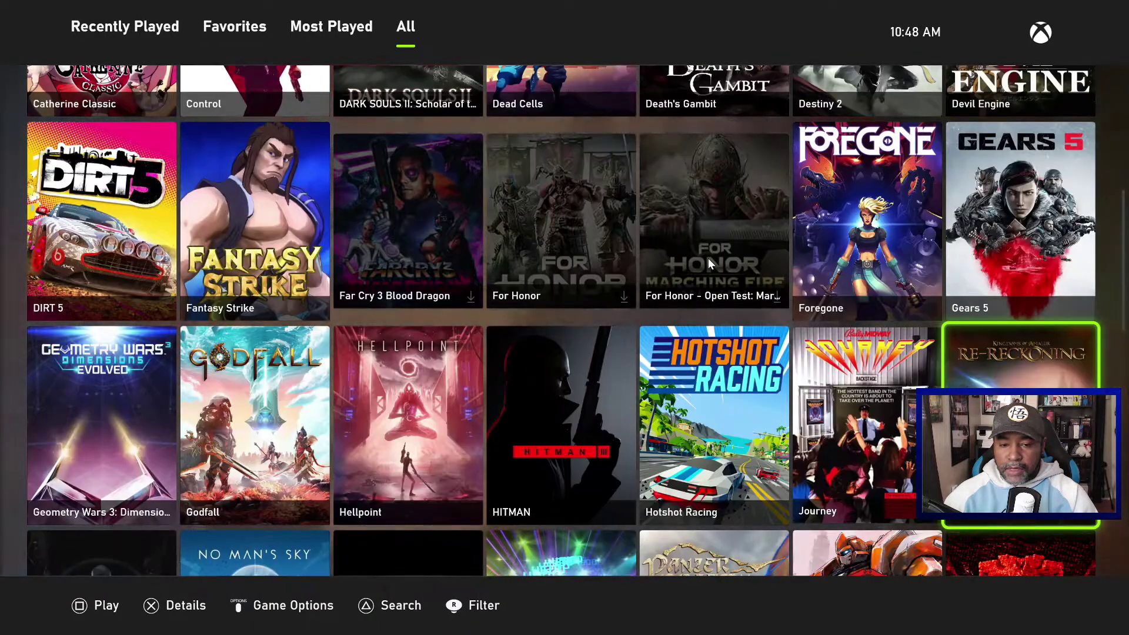
key("Down")
key("Left")
key("Left")
key("Left")
key("Left")
key("Left")
key("Left")
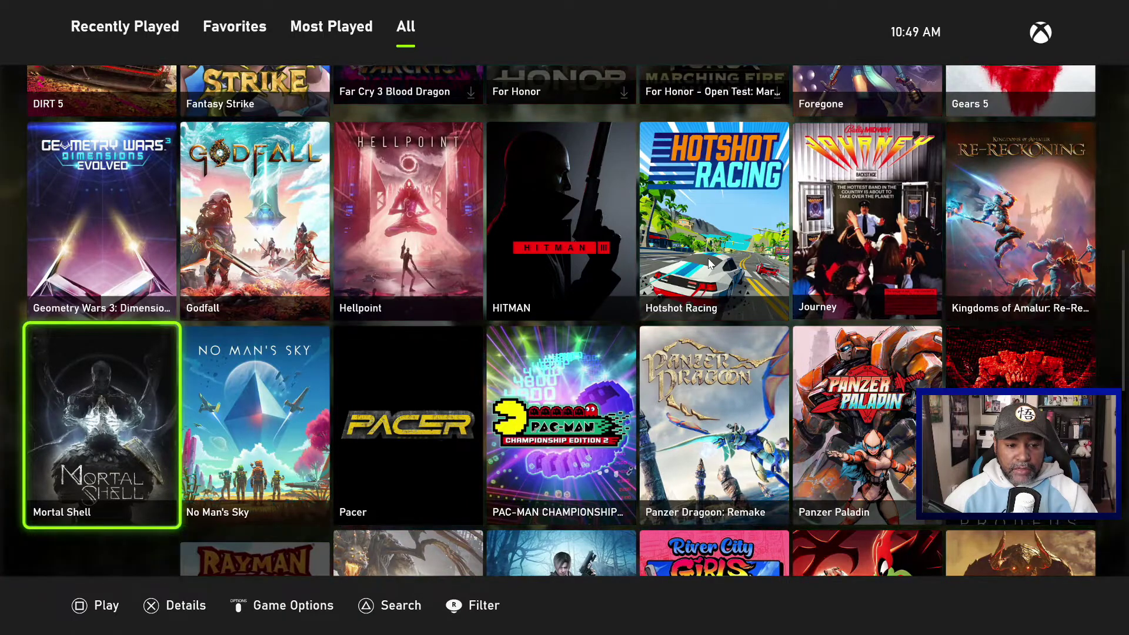
key("Return")
key("Return")
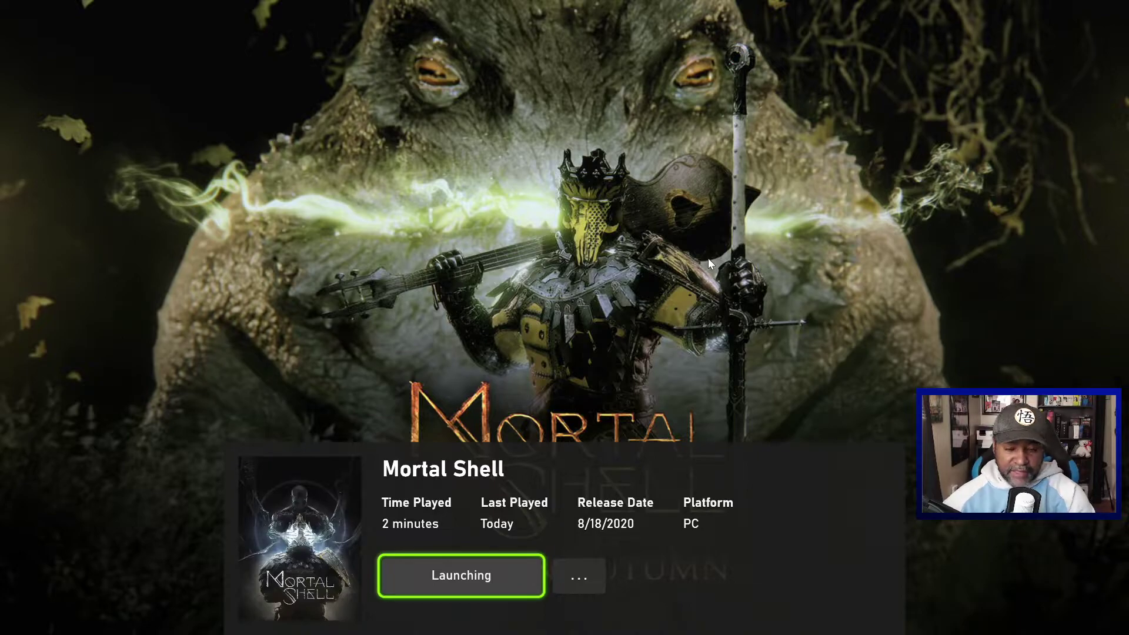
Alt+Tab to the newly launched Mortal Shell window.
key("alt+Tab")
key("alt+Tab")
key("alt+Tab")
key("alt+Tab")
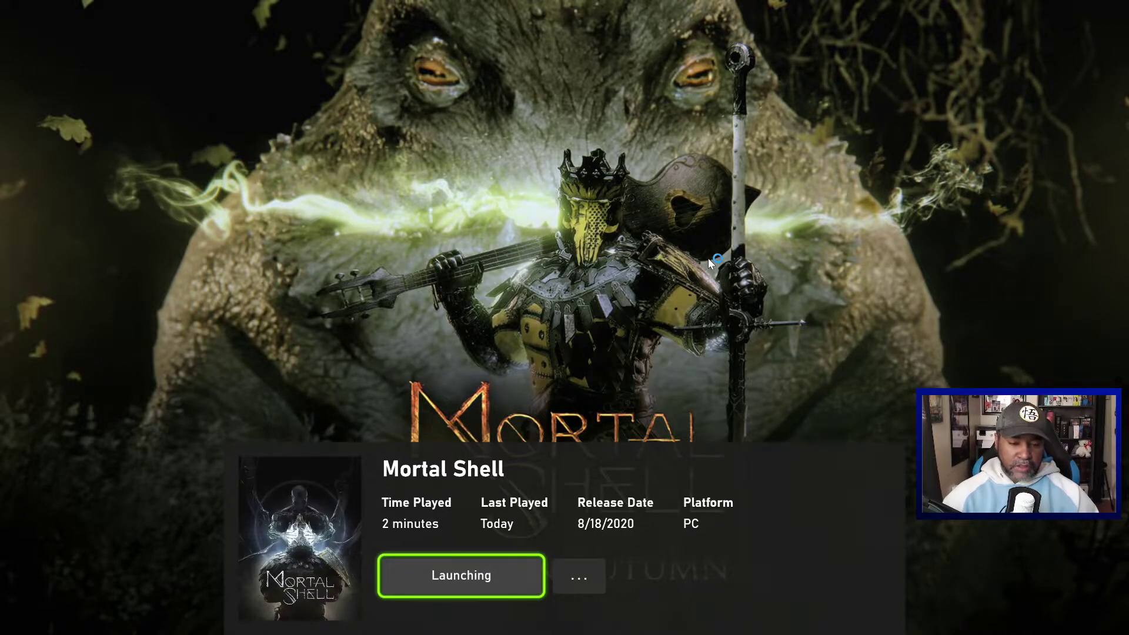
key("alt+Tab")
key("Tab")
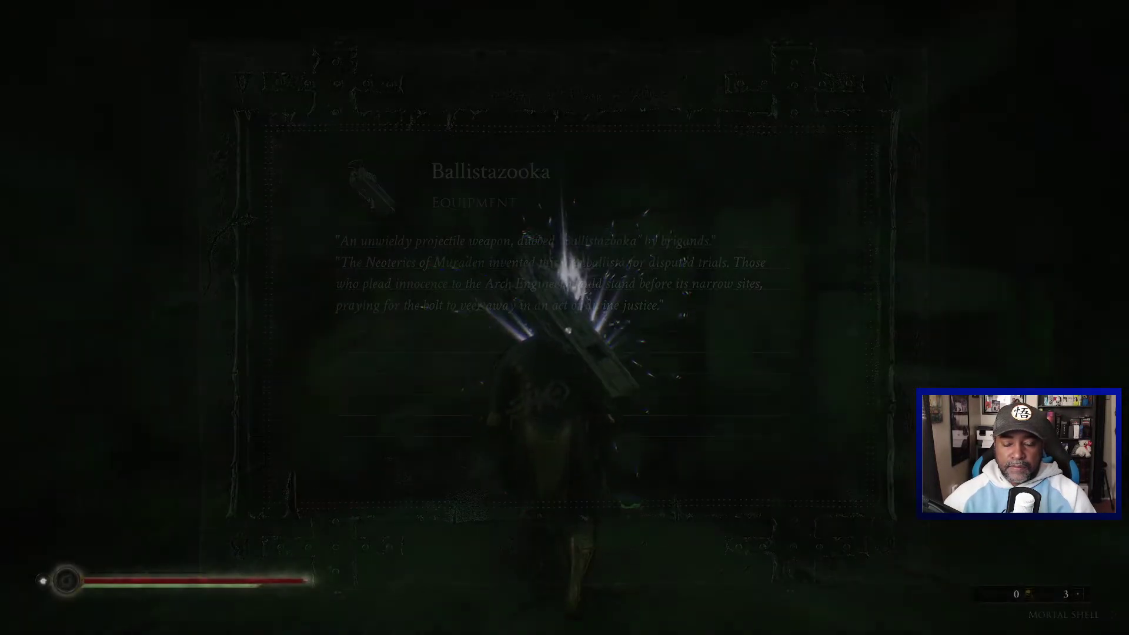
Walk the knight through the misty forest, under the fallen log, to the ghouls.
key("w")
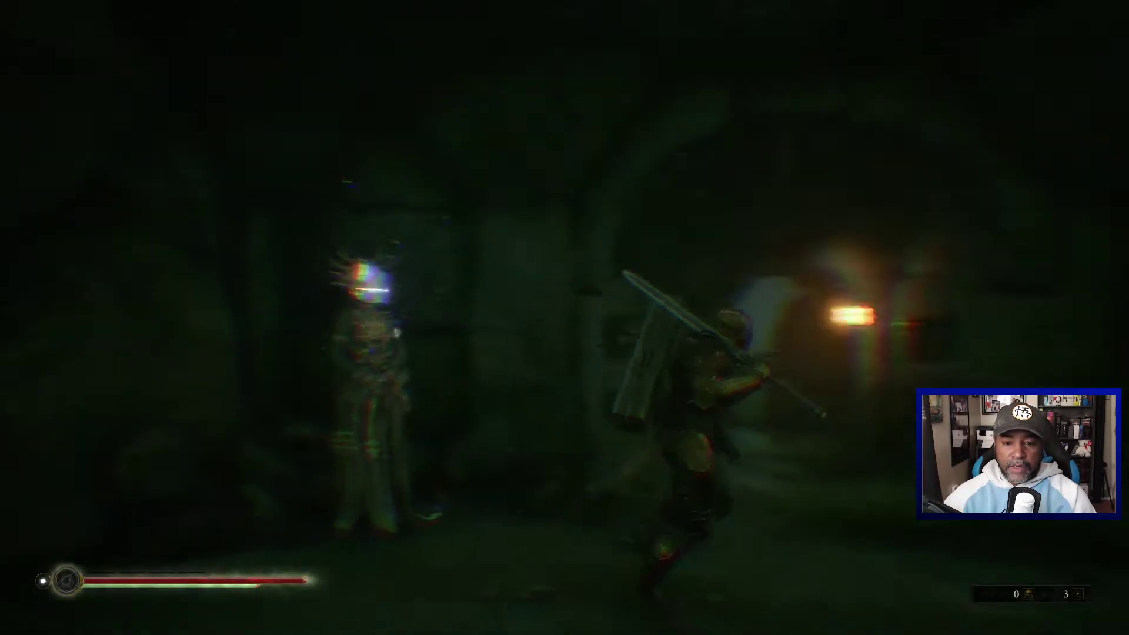
key("w")
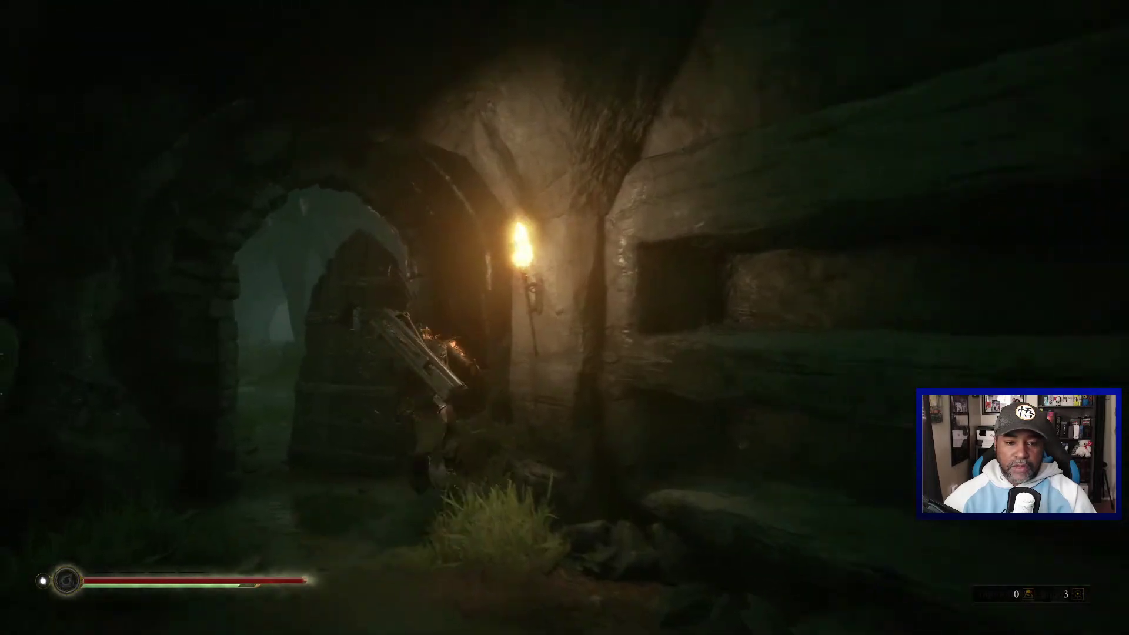
key("w")
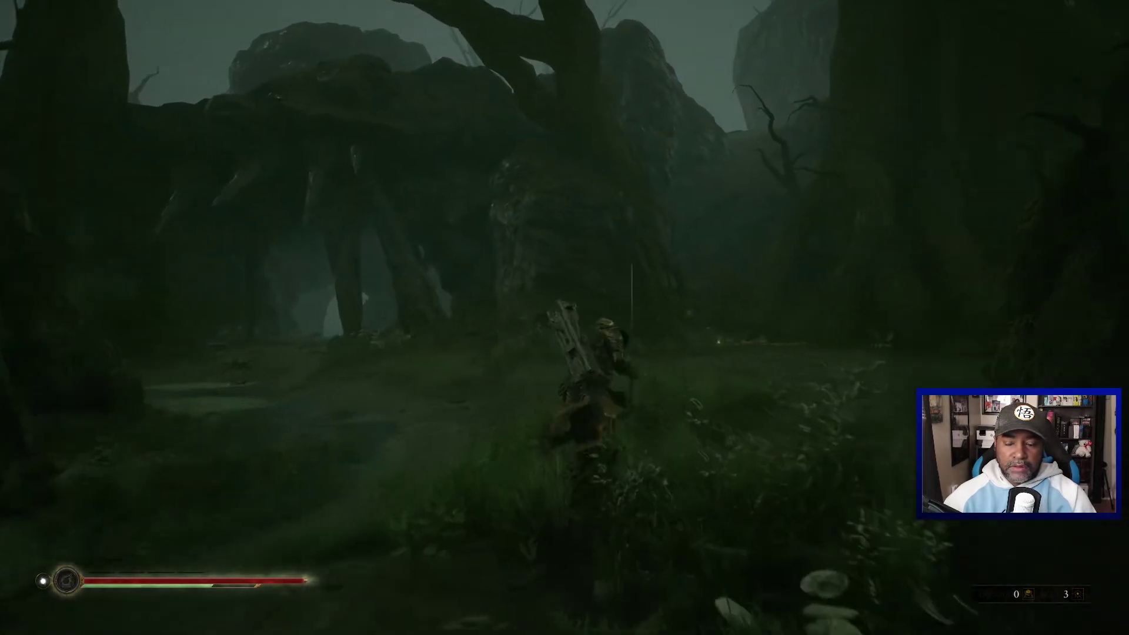
key("w")
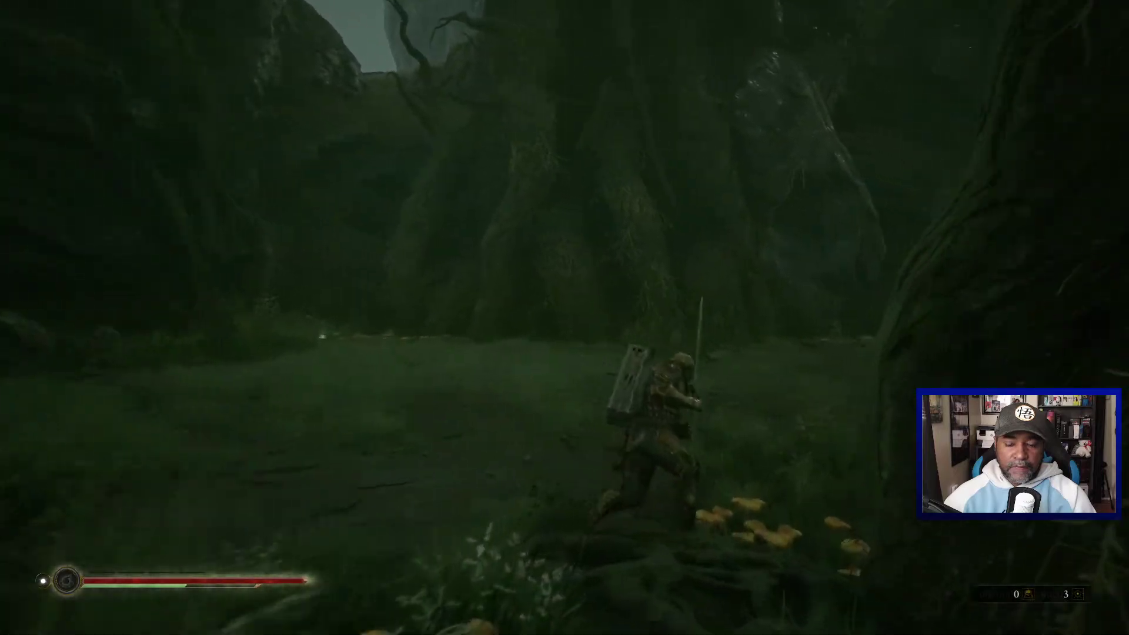
key("w")
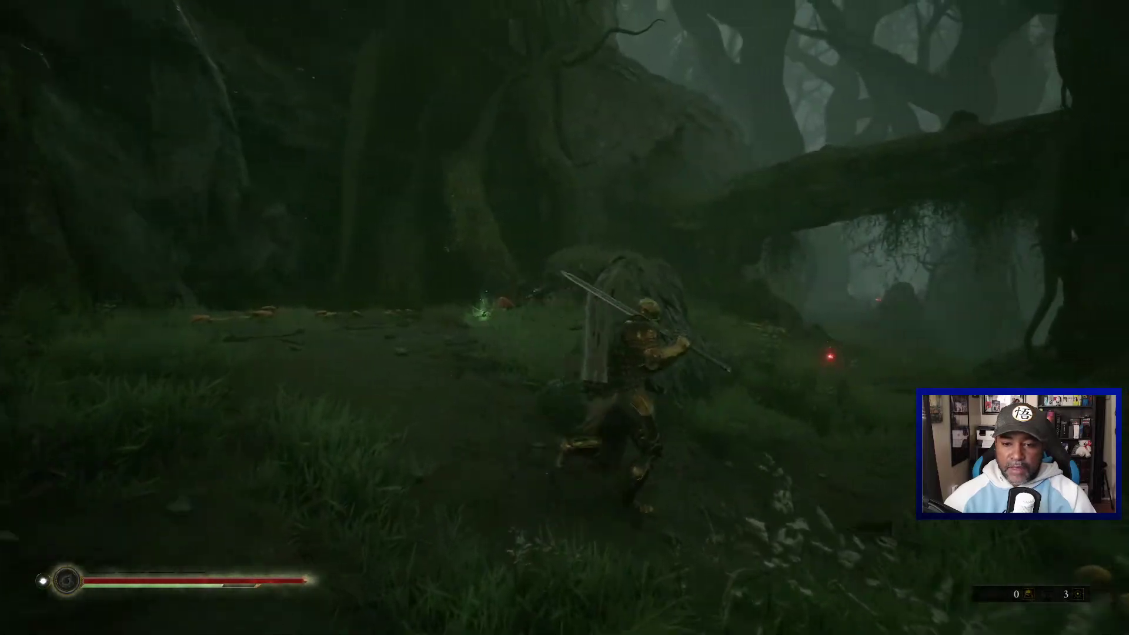
key("w")
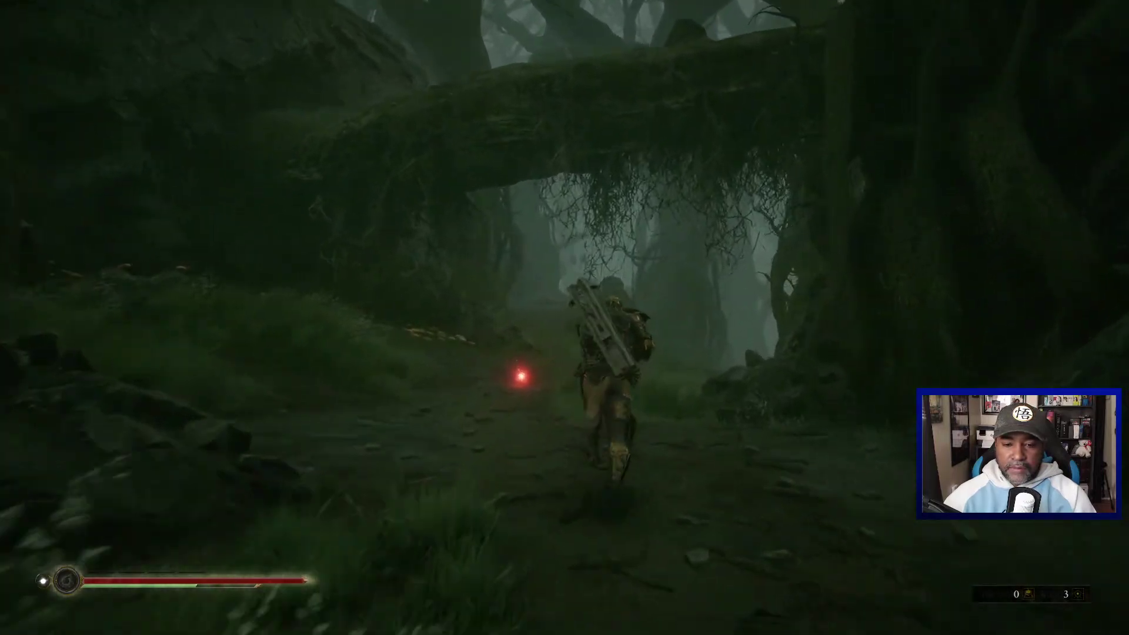
key("w")
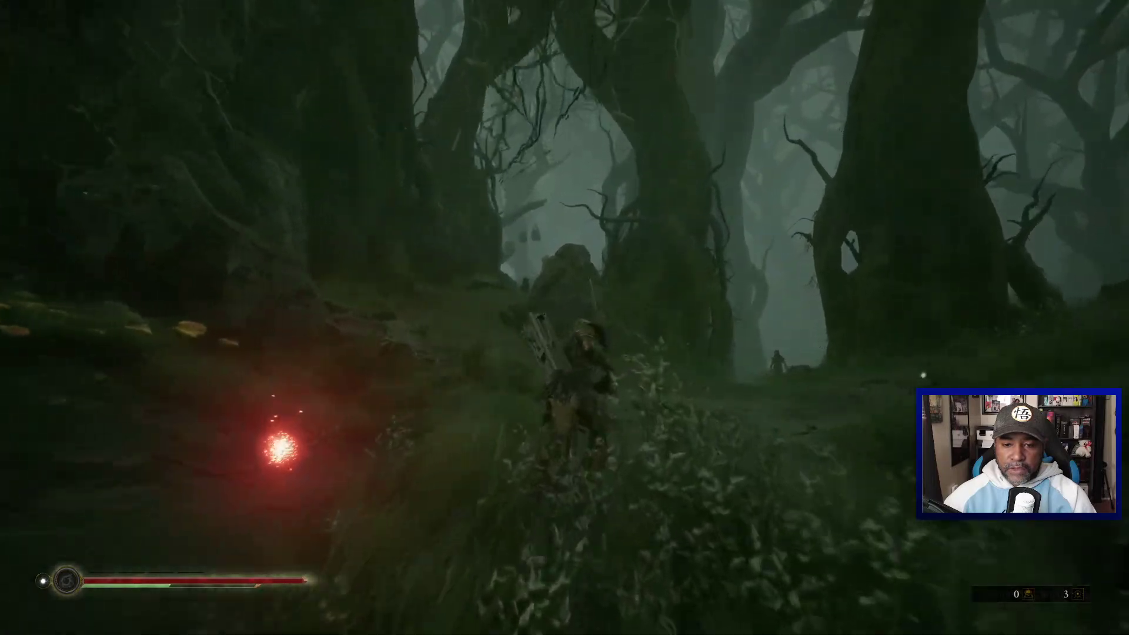
key("w")
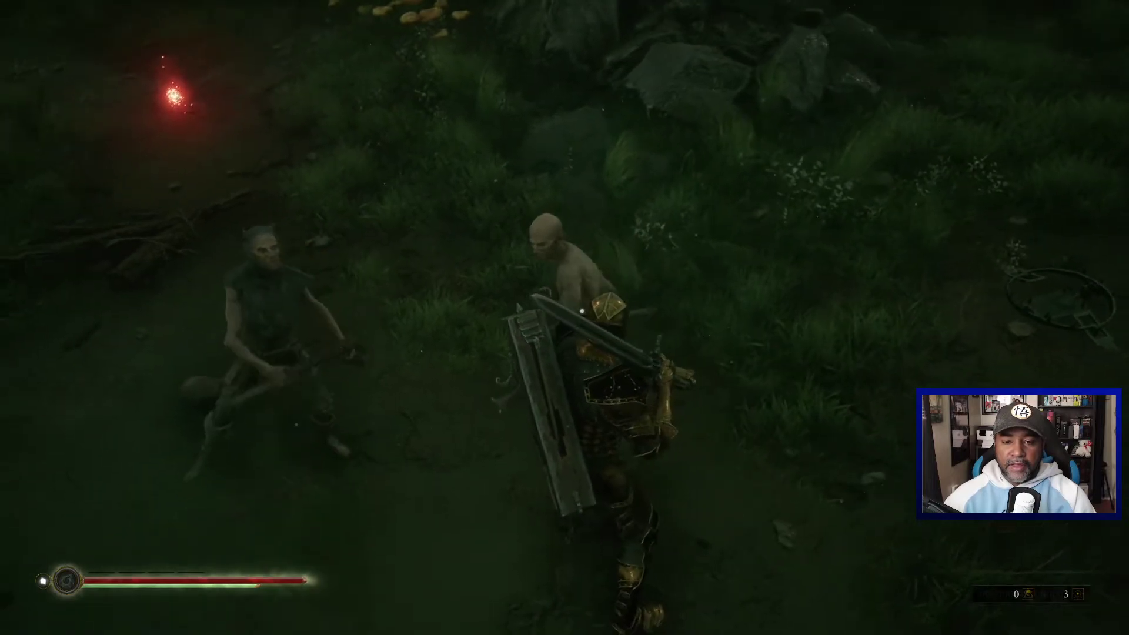
Fight and kill the ghouls with the greatsword, raising the currency count to 58.
key("w")
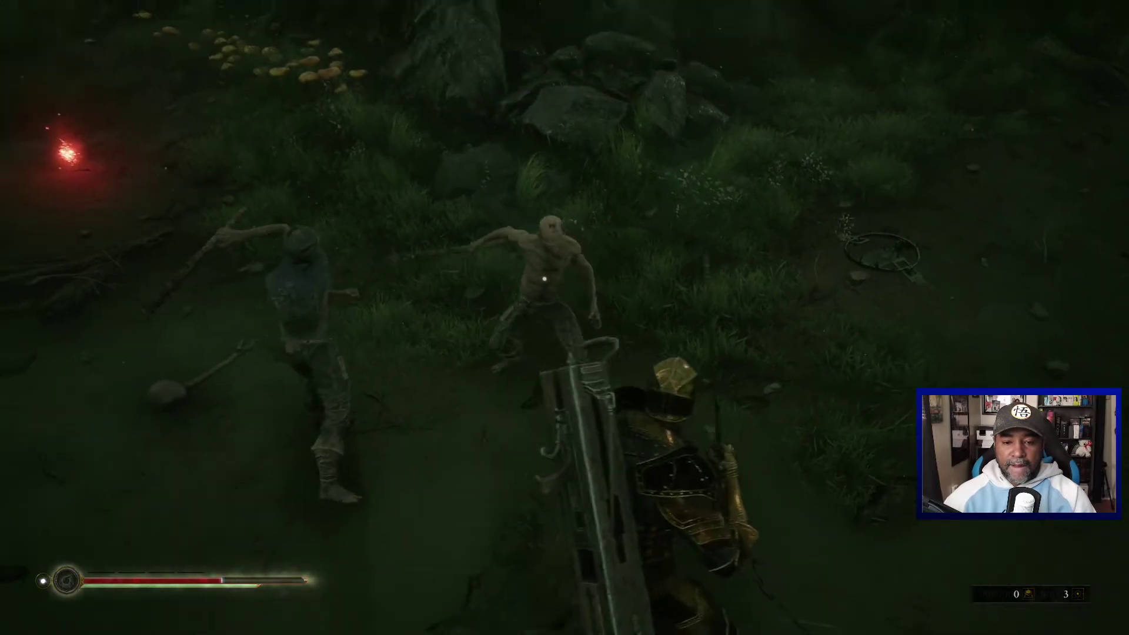
key("w")
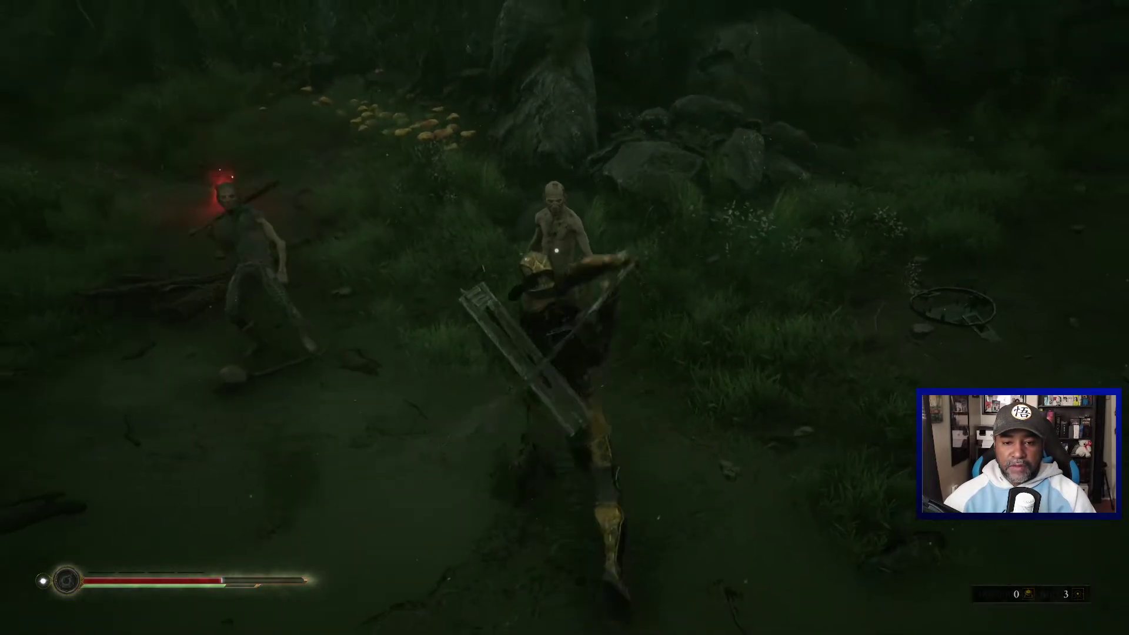
key("w")
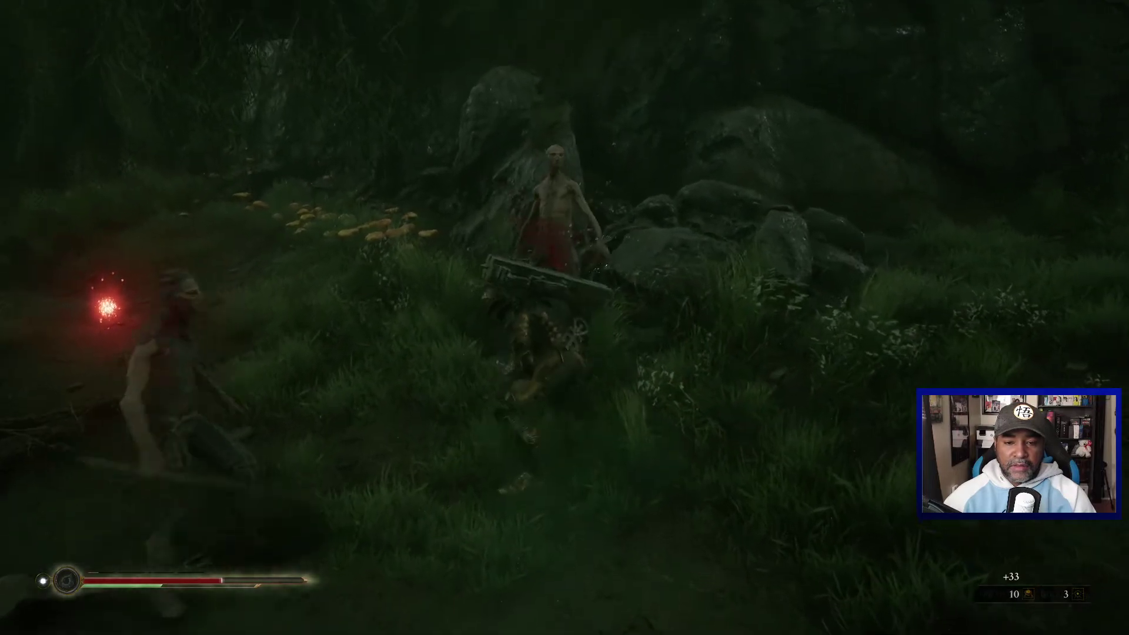
key("w")
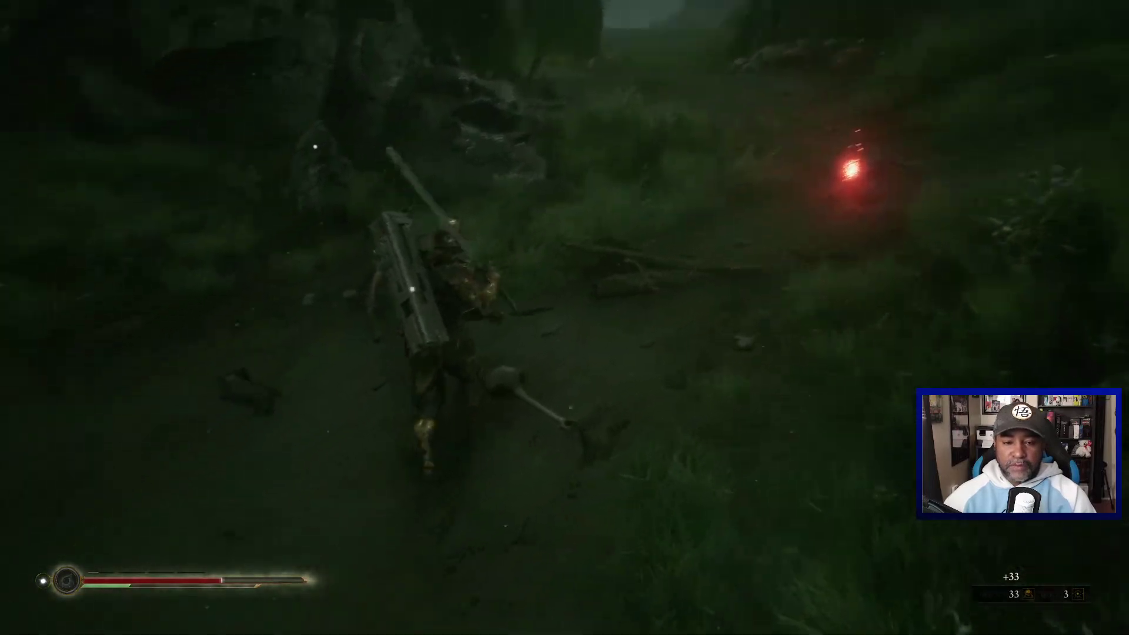
key("w")
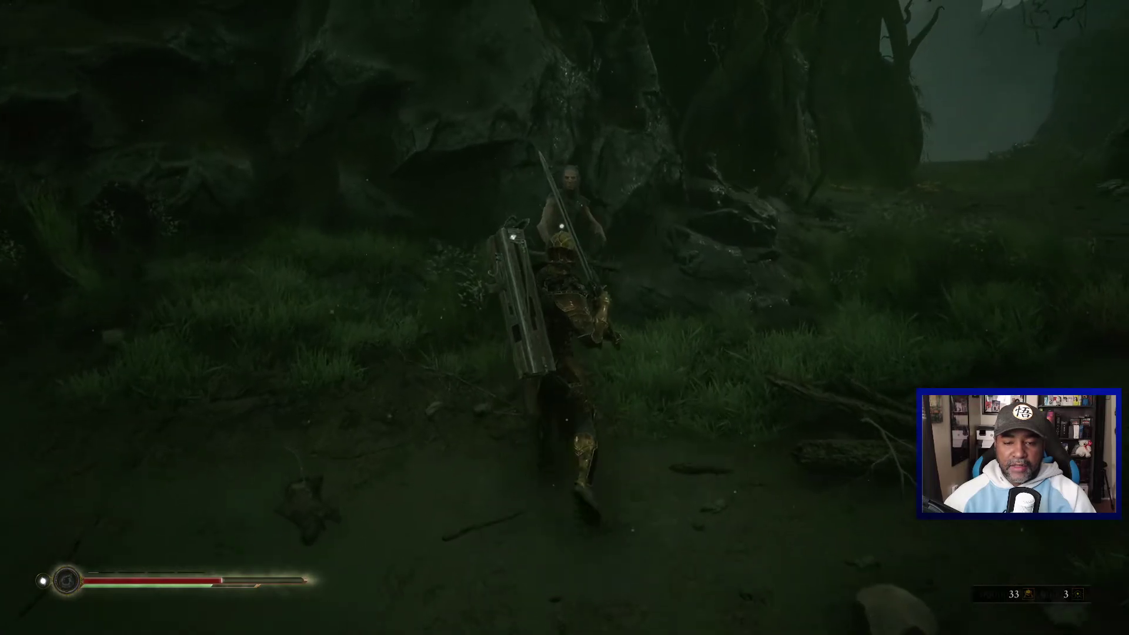
key("w")
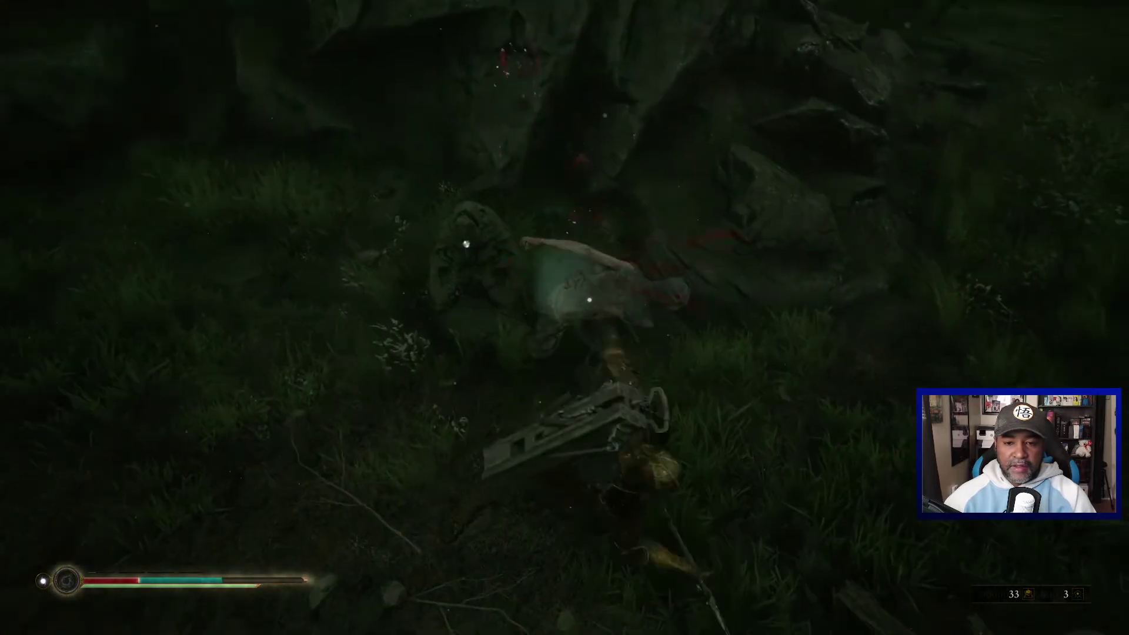
key("w")
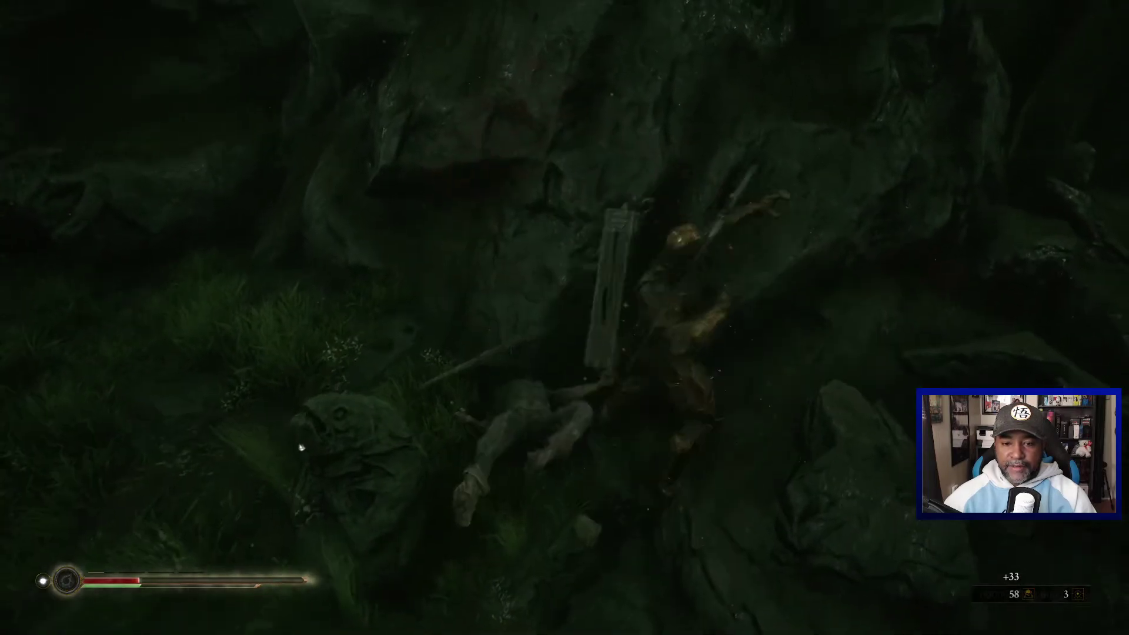
Pause Mortal Shell and move the pause-menu selection toward the QUIT option.
key("Escape")
key("Up")
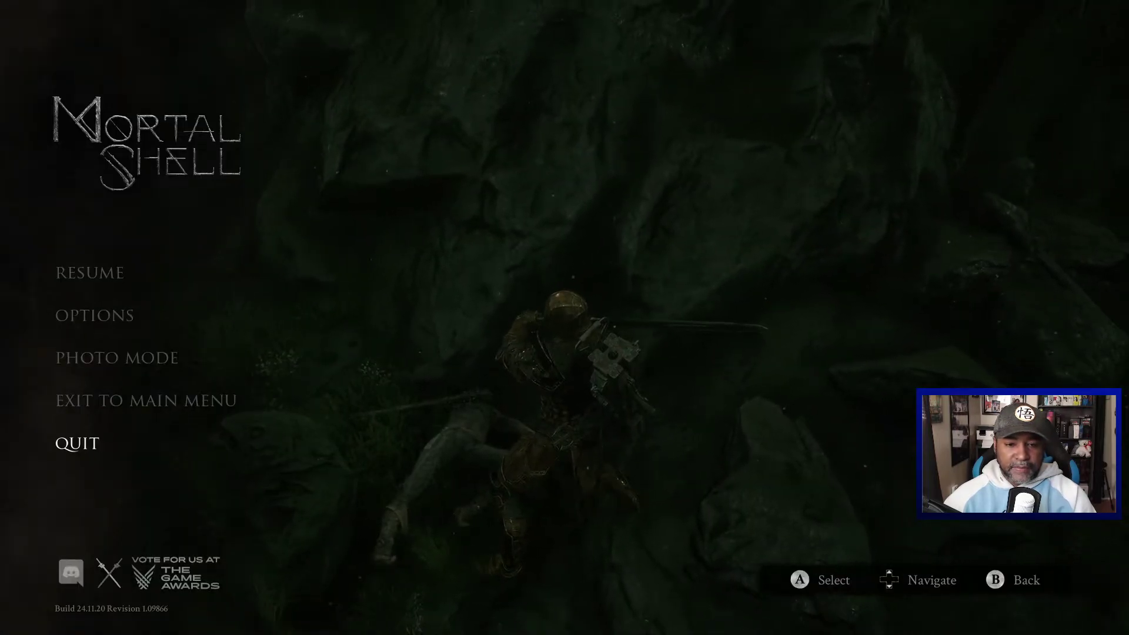